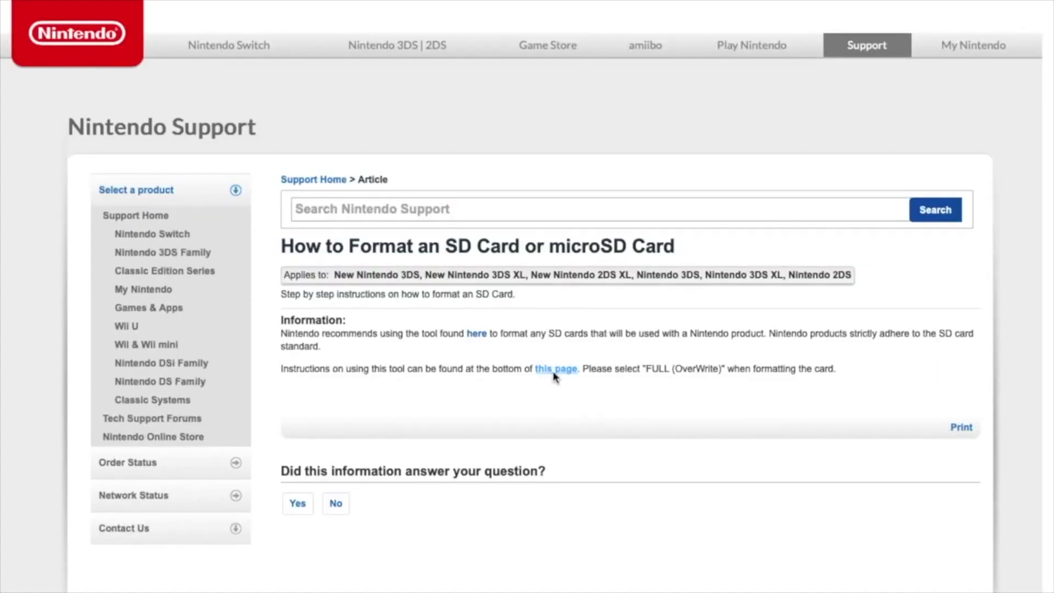
Open the SD Memory Card Formatter page and scroll down to its System Requirements.
{"action": "left_click", "coordinate": [553, 369]}
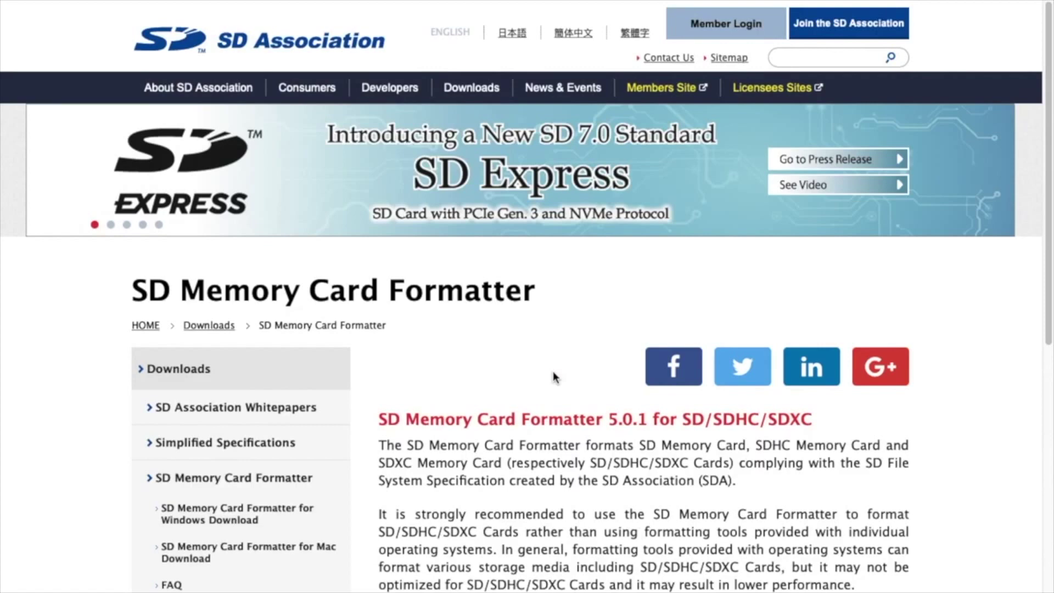
{"action": "scroll", "coordinate": [547, 549], "scroll_direction": "down", "scroll_amount": 2}
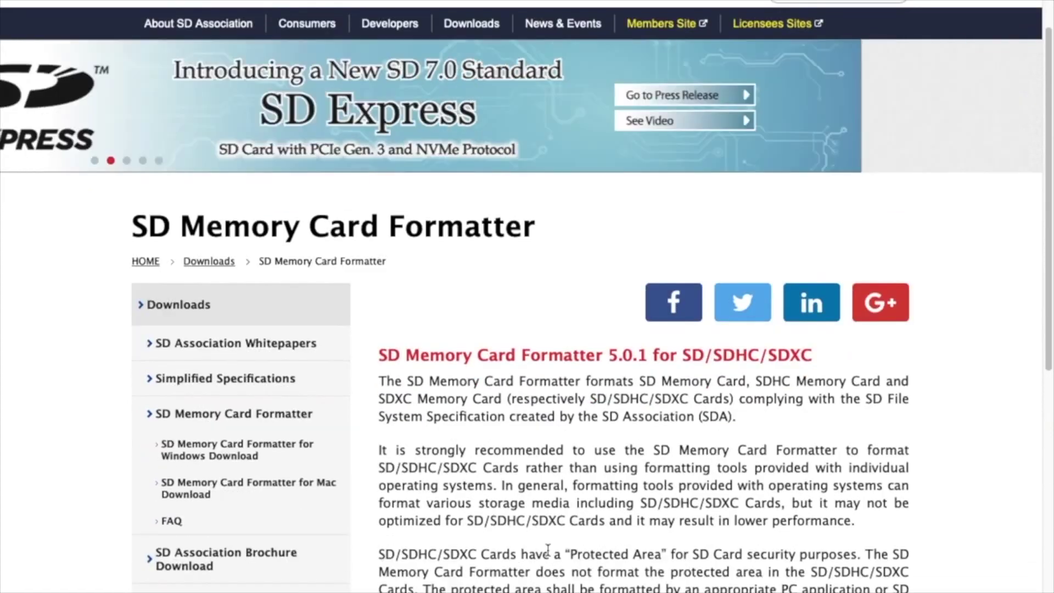
{"action": "scroll", "coordinate": [547, 549], "scroll_direction": "down", "scroll_amount": 4}
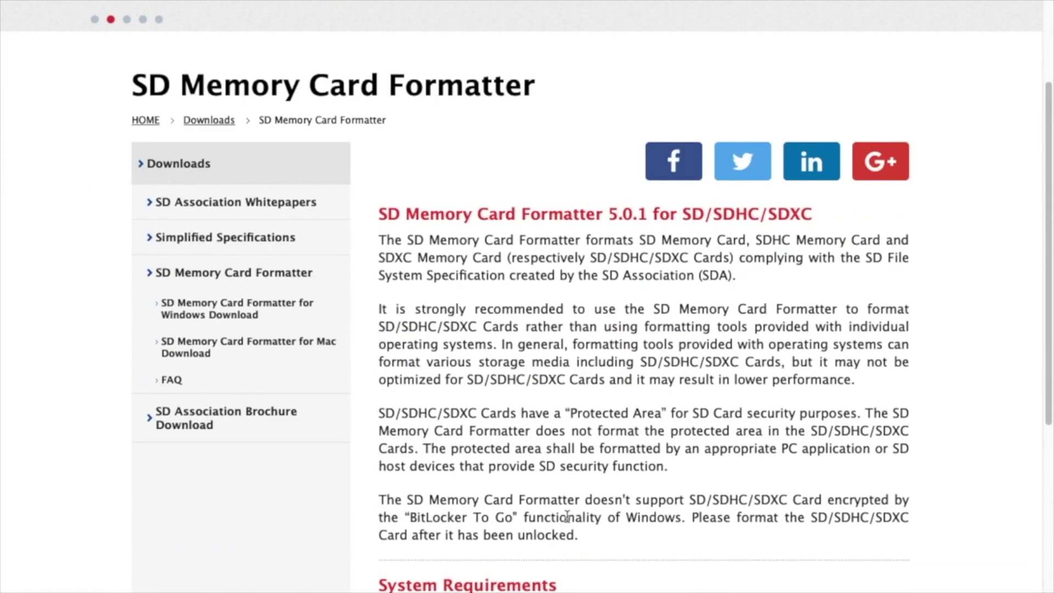
{"action": "scroll", "coordinate": [570, 510], "scroll_direction": "down", "scroll_amount": 6}
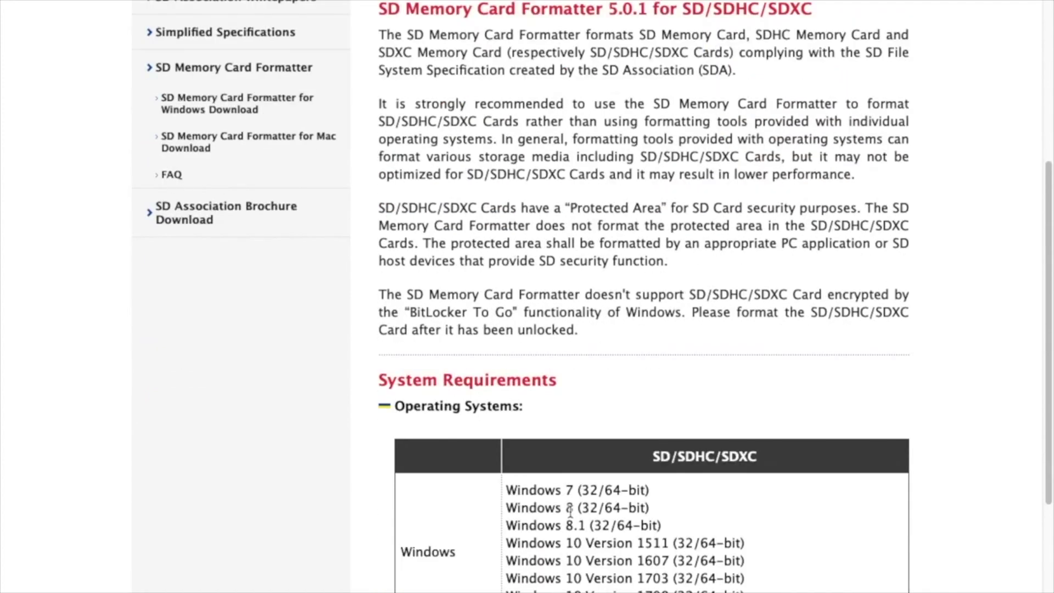
{"action": "scroll", "coordinate": [570, 510], "scroll_direction": "down", "scroll_amount": 5}
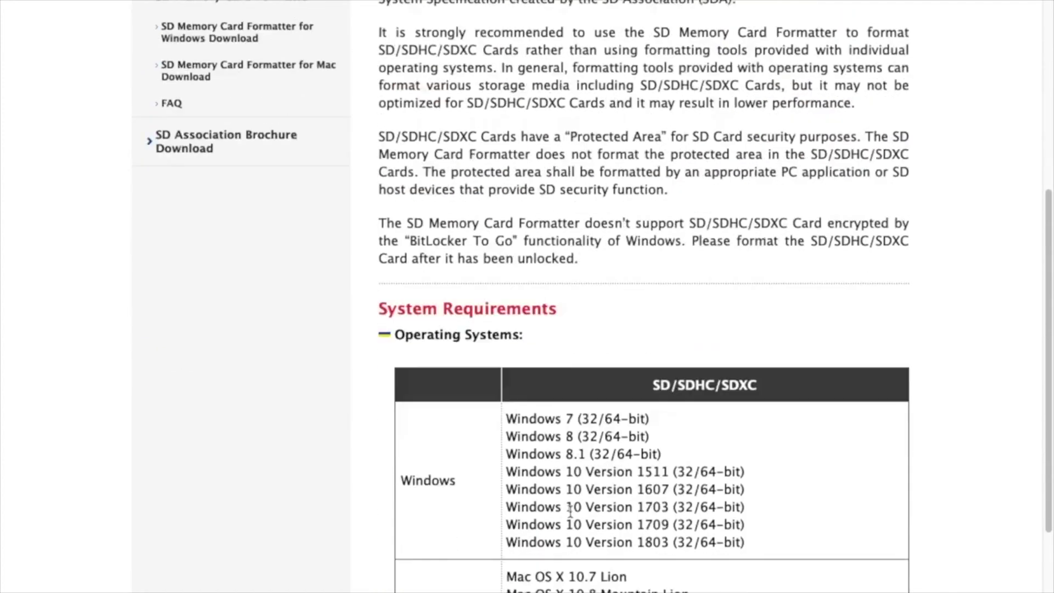
{"action": "scroll", "coordinate": [571, 511], "scroll_direction": "down", "scroll_amount": 4}
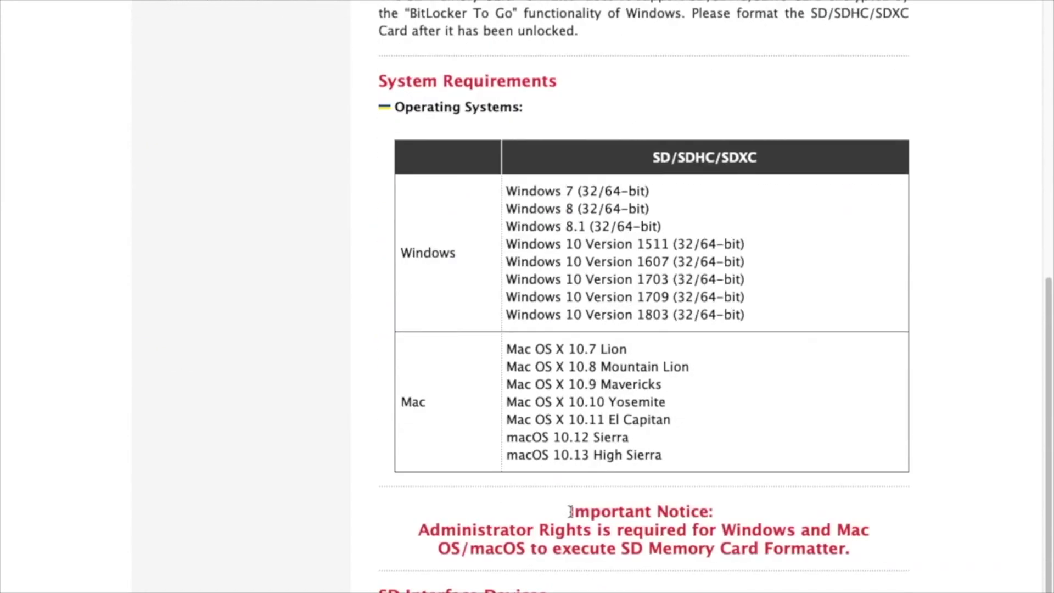
{"action": "scroll", "coordinate": [570, 512], "scroll_direction": "down", "scroll_amount": 2}
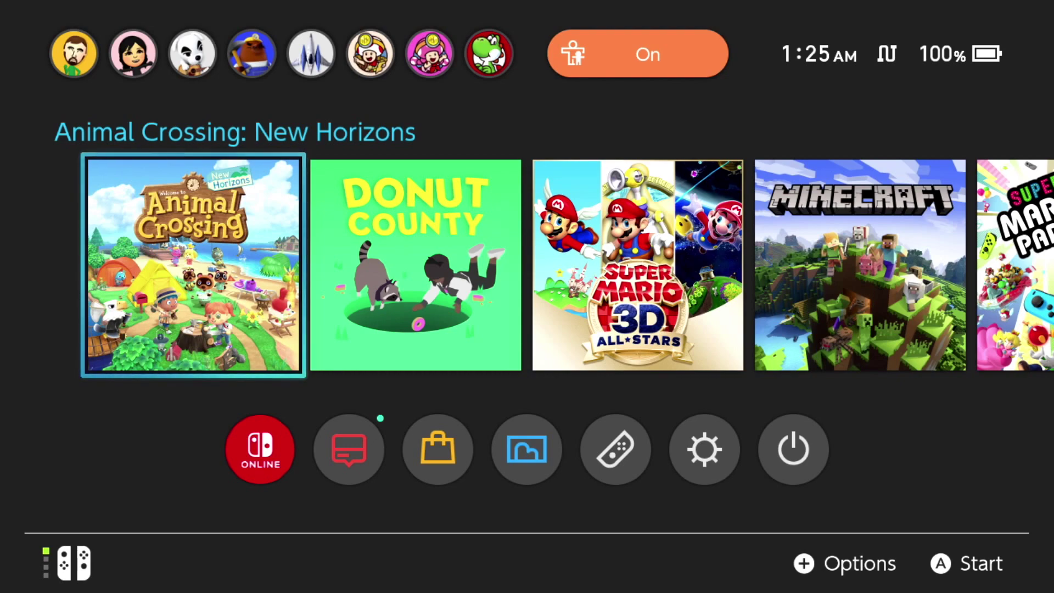
Bring up the Switch power menu and highlight Turn Off under Power Options.
{"action": "key", "text": "XF86PowerOff"}
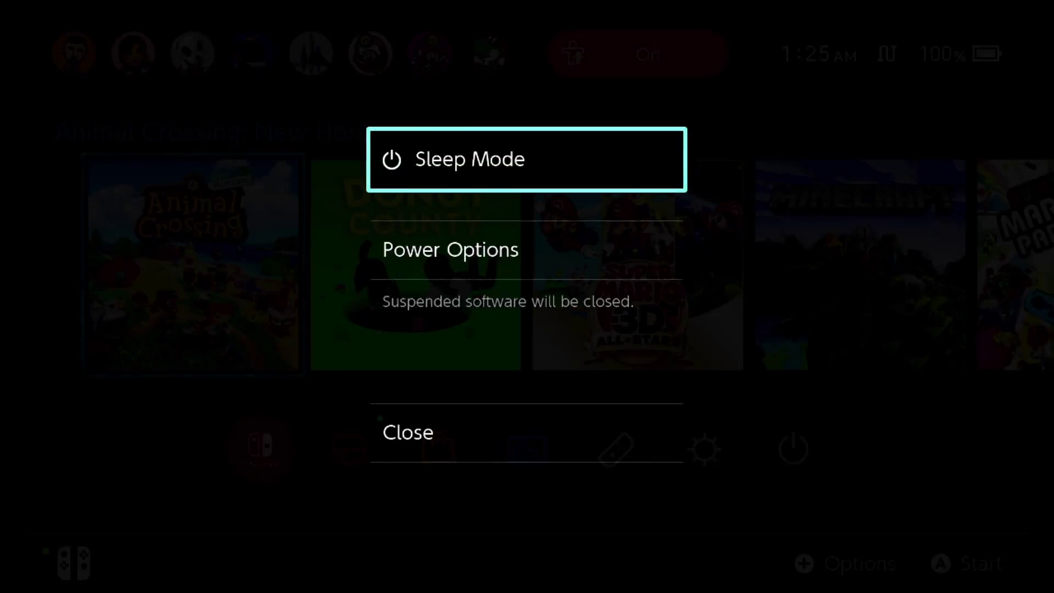
{"action": "key", "text": "Down"}
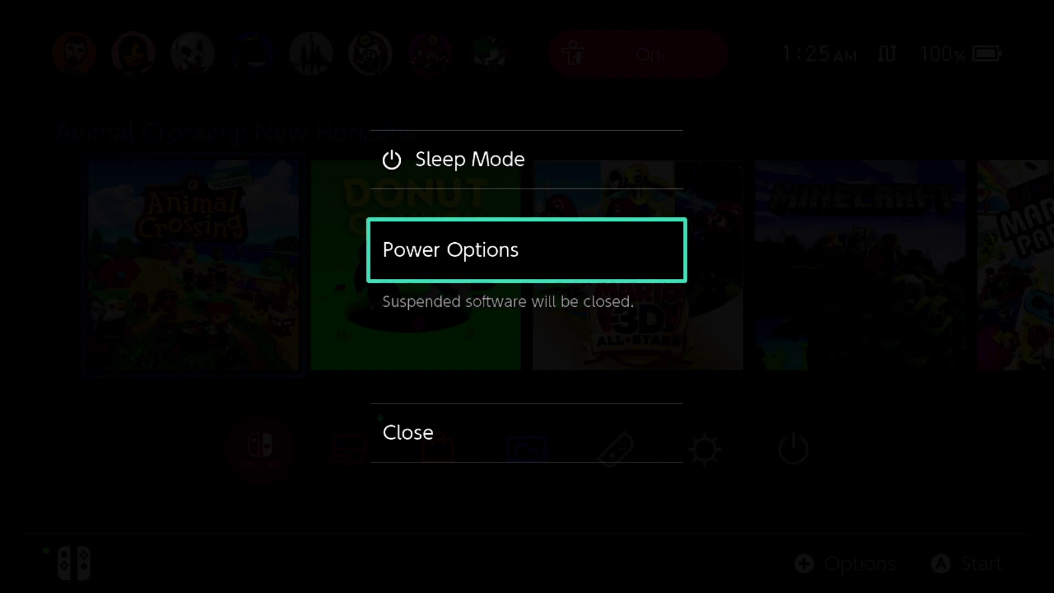
{"action": "key", "text": "Return"}
{"action": "key", "text": "Down"}
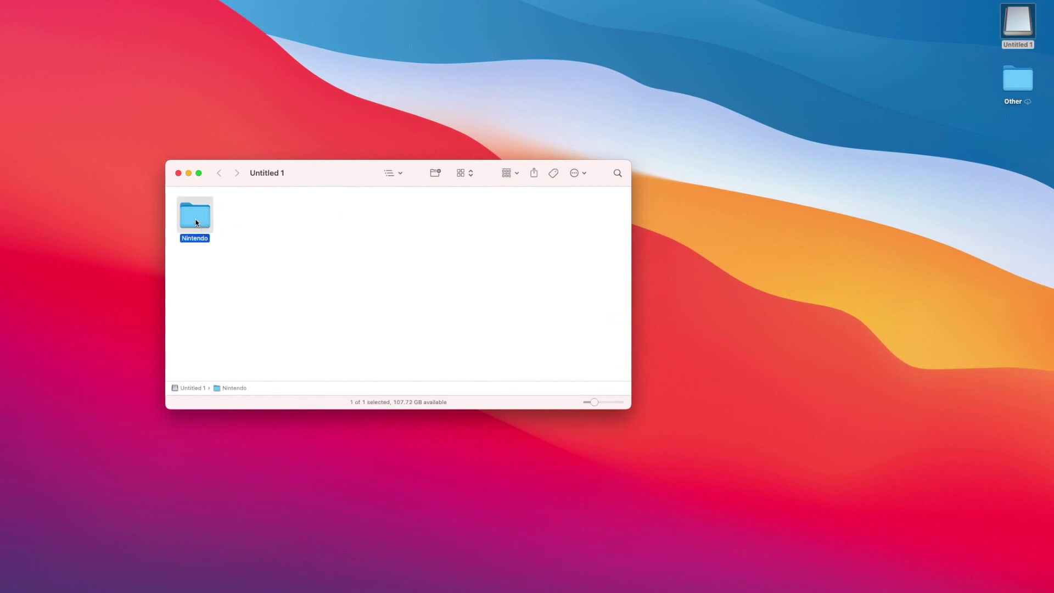
Copy the card's Nintendo folder to the desktop, then inspect its save folder and go back.
{"action": "left_click_drag", "start_coordinate": [196, 222], "coordinate": [829, 298]}
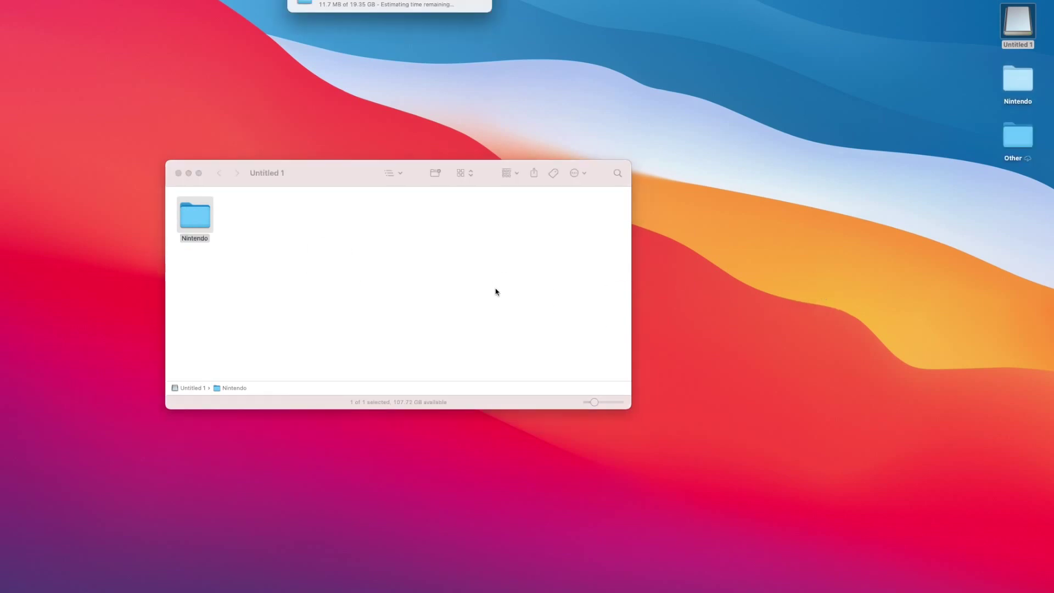
{"action": "left_click_drag", "start_coordinate": [458, 7], "coordinate": [507, 56]}
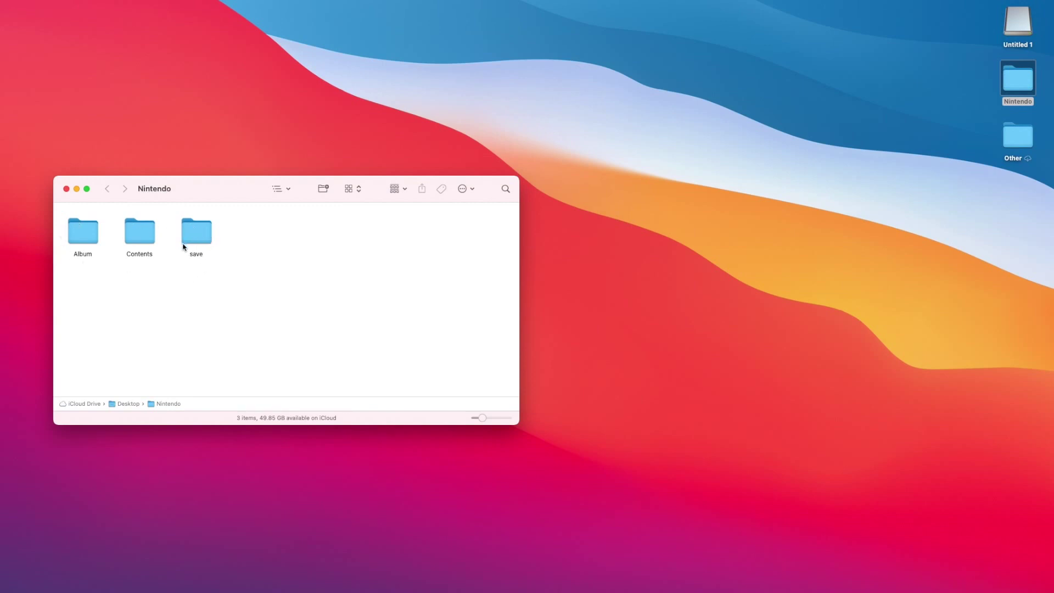
{"action": "left_click", "coordinate": [196, 238]}
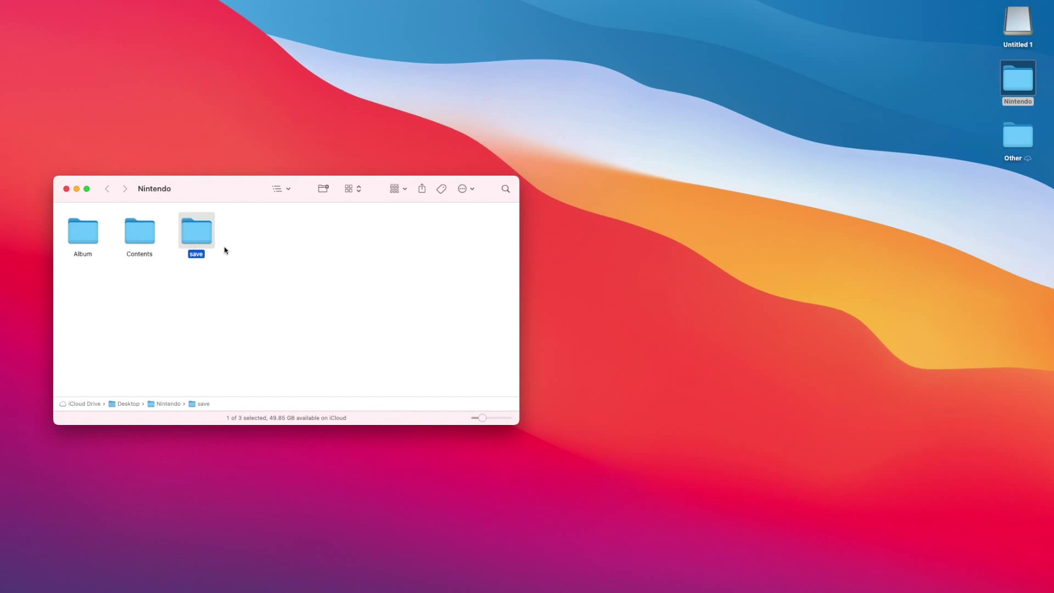
{"action": "double_click", "coordinate": [198, 234]}
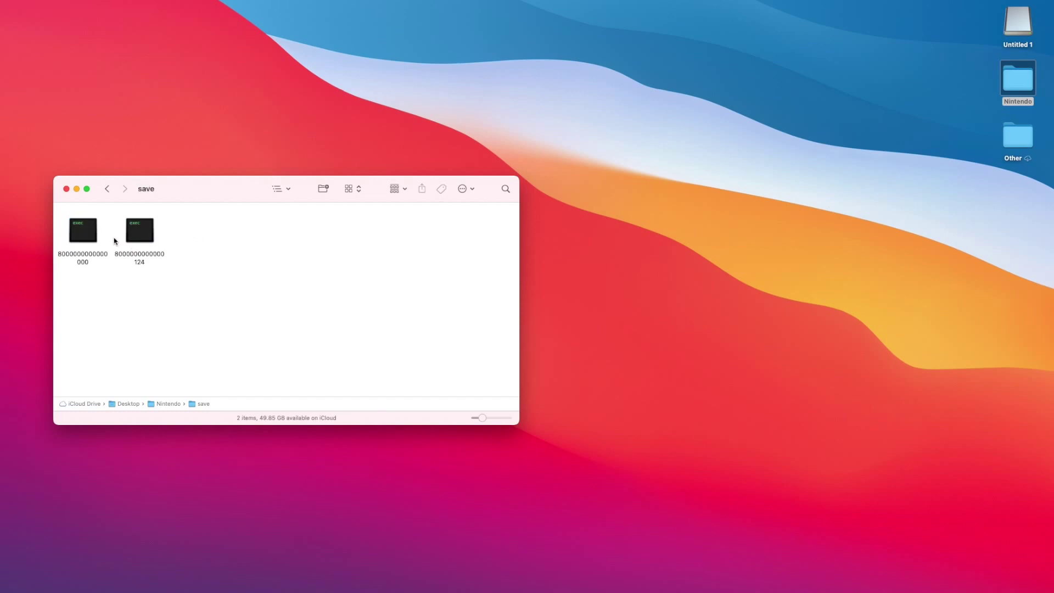
{"action": "left_click", "coordinate": [107, 191]}
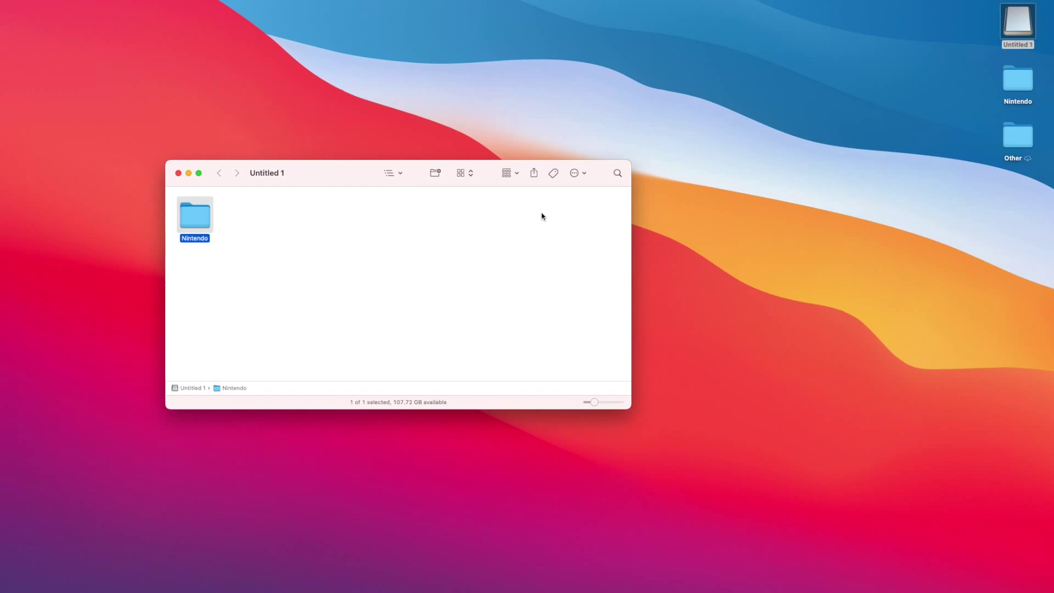
Eject the Untitled 1 card from its desktop icon's context menu.
{"action": "right_click", "coordinate": [1014, 27]}
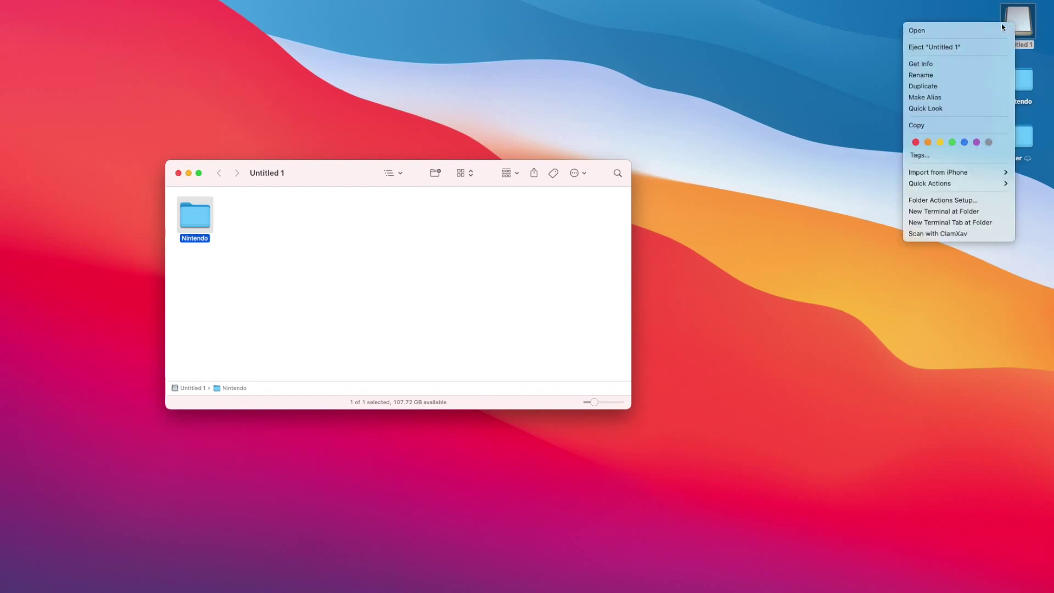
{"action": "left_click", "coordinate": [954, 48]}
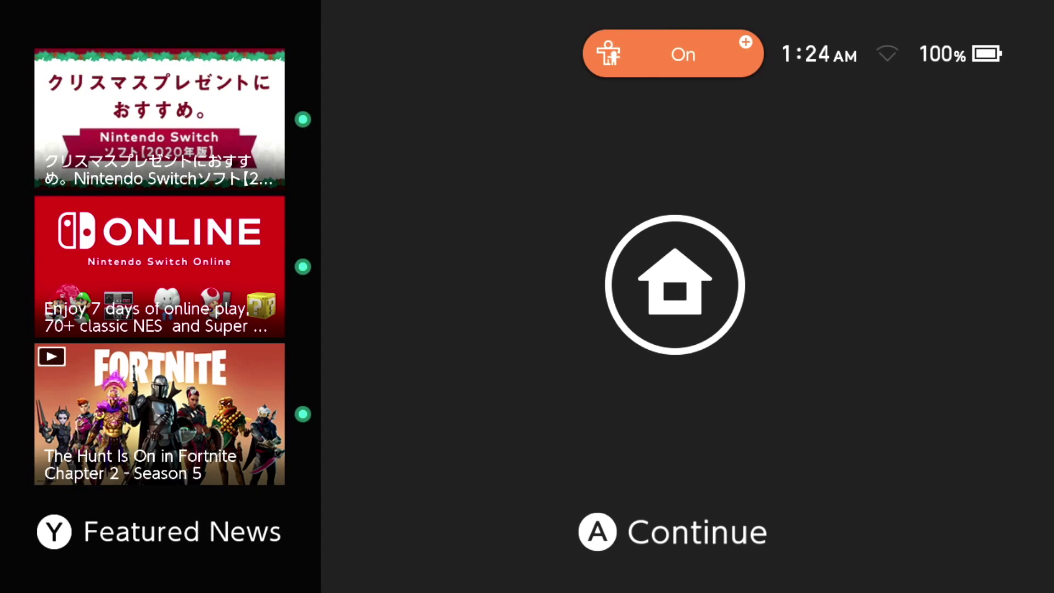
Wake the console and open System Settings from the HOME Menu.
{"action": "key", "text": "a"}
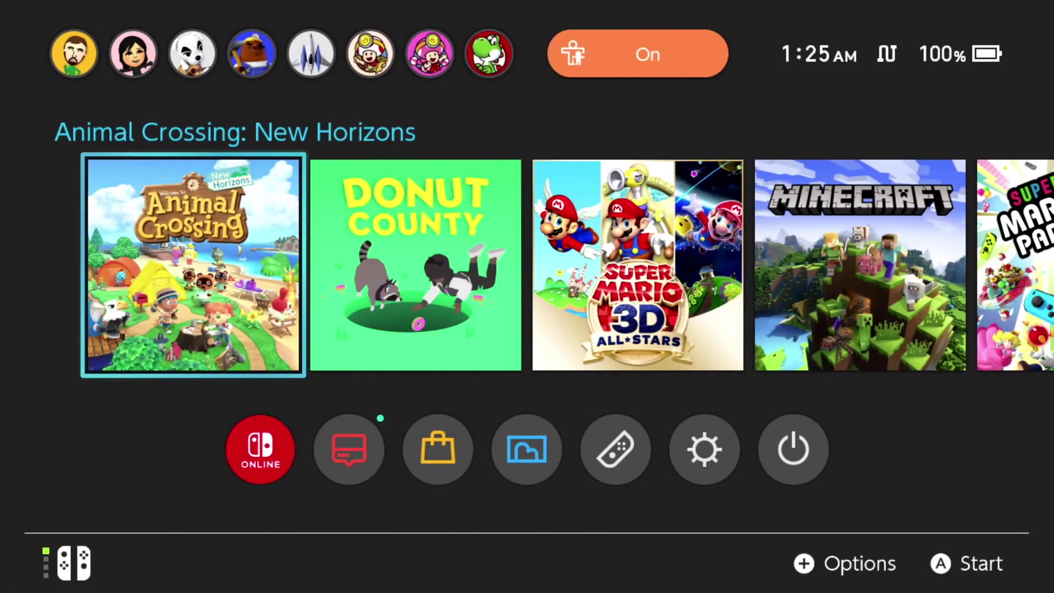
{"action": "key", "text": "Down"}
{"action": "key", "text": "Right"}
{"action": "key", "text": "Right"}
{"action": "key", "text": "Right"}
{"action": "key", "text": "Right"}
{"action": "key", "text": "Right"}
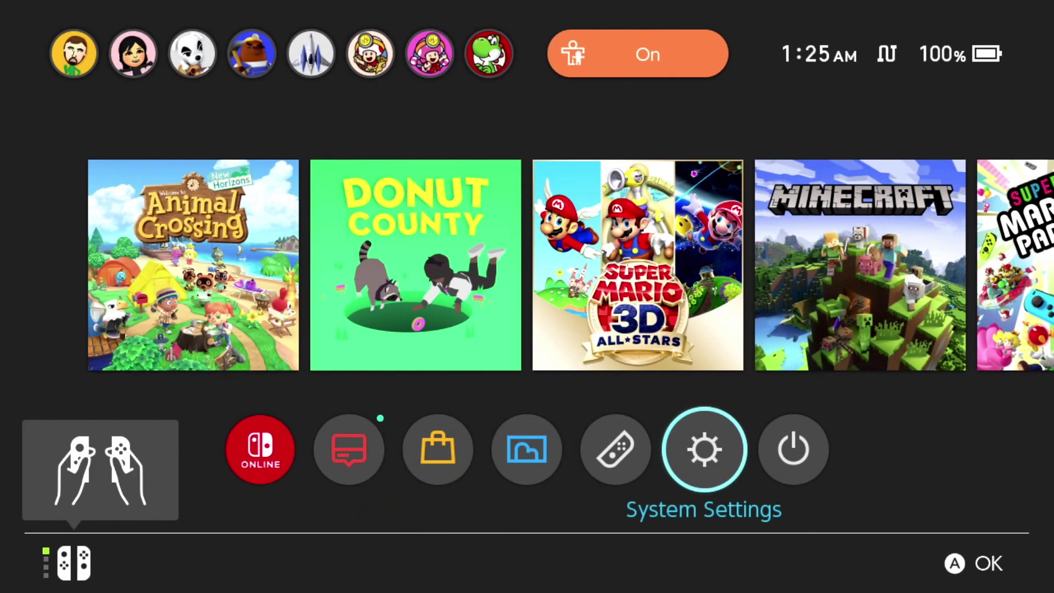
{"action": "key", "text": "Right"}
{"action": "key", "text": "Left"}
{"action": "key", "text": "a"}
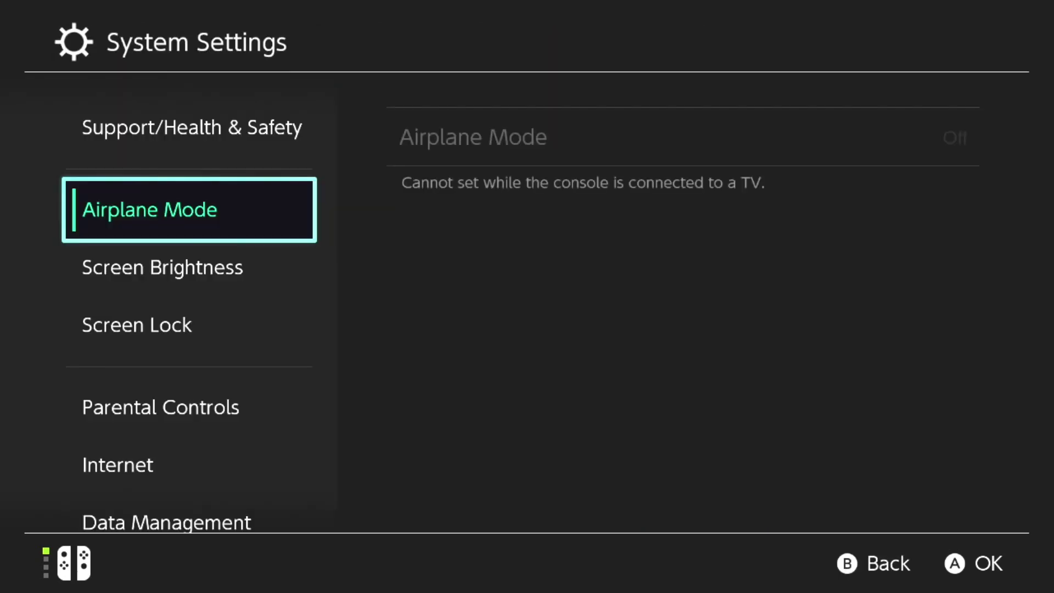
Go to System > Formatting Options and enter the Parental Controls PIN.
{"action": "key", "text": "Down"}
{"action": "key", "text": "Down"}
{"action": "key", "text": "Down"}
{"action": "key", "text": "Down"}
{"action": "key", "text": "Down"}
{"action": "key", "text": "Down"}
{"action": "key", "text": "Down"}
{"action": "key", "text": "Down"}
{"action": "key", "text": "Down"}
{"action": "key", "text": "Down"}
{"action": "key", "text": "Down"}
{"action": "key", "text": "Down"}
{"action": "key", "text": "Down"}
{"action": "key", "text": "Down"}
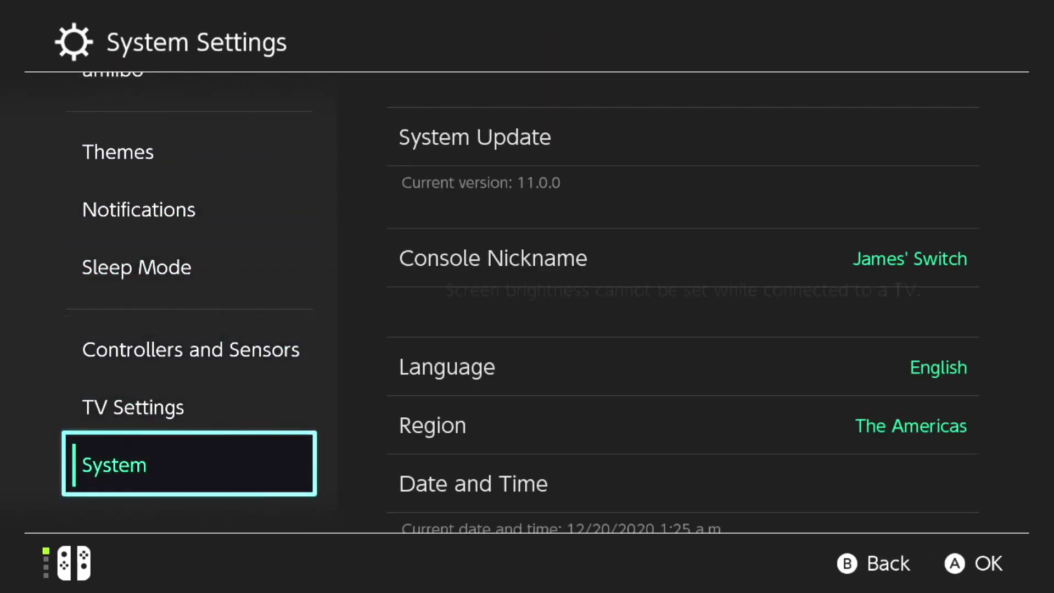
{"action": "key", "text": "Right"}
{"action": "key", "text": "Down"}
{"action": "key", "text": "Down"}
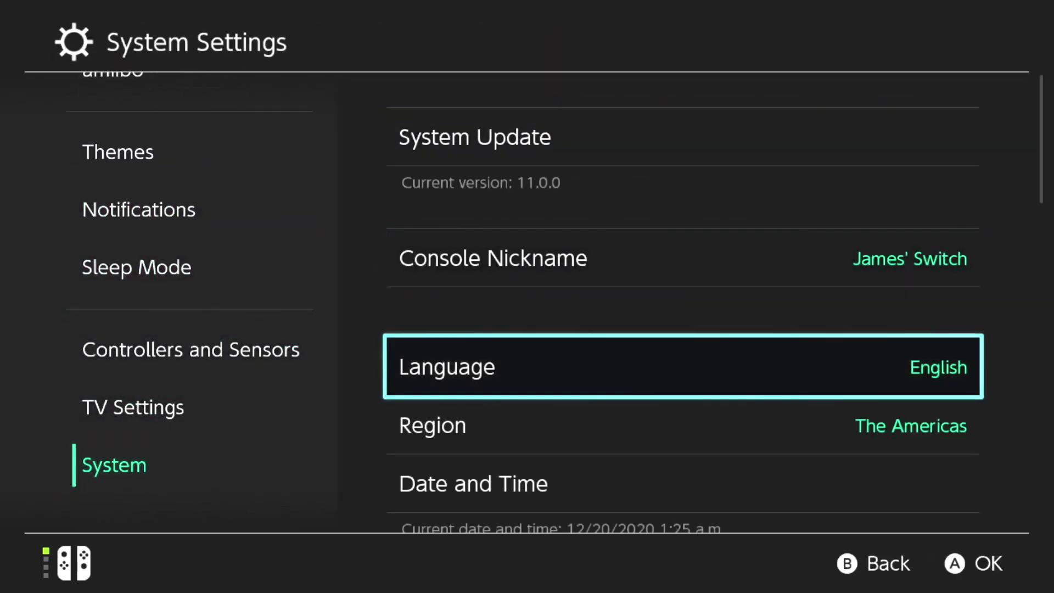
{"action": "key", "text": "Down"}
{"action": "key", "text": "Down"}
{"action": "key", "text": "Down"}
{"action": "key", "text": "Down"}
{"action": "key", "text": "Down"}
{"action": "key", "text": "Down"}
{"action": "key", "text": "Down"}
{"action": "key", "text": "Down"}
{"action": "key", "text": "Down"}
{"action": "key", "text": "Down"}
{"action": "key", "text": "Down"}
{"action": "key", "text": "Down"}
{"action": "key", "text": "Down"}
{"action": "key", "text": "Down"}
{"action": "key", "text": "Down"}
{"action": "key", "text": "Down"}
{"action": "key", "text": "Down"}
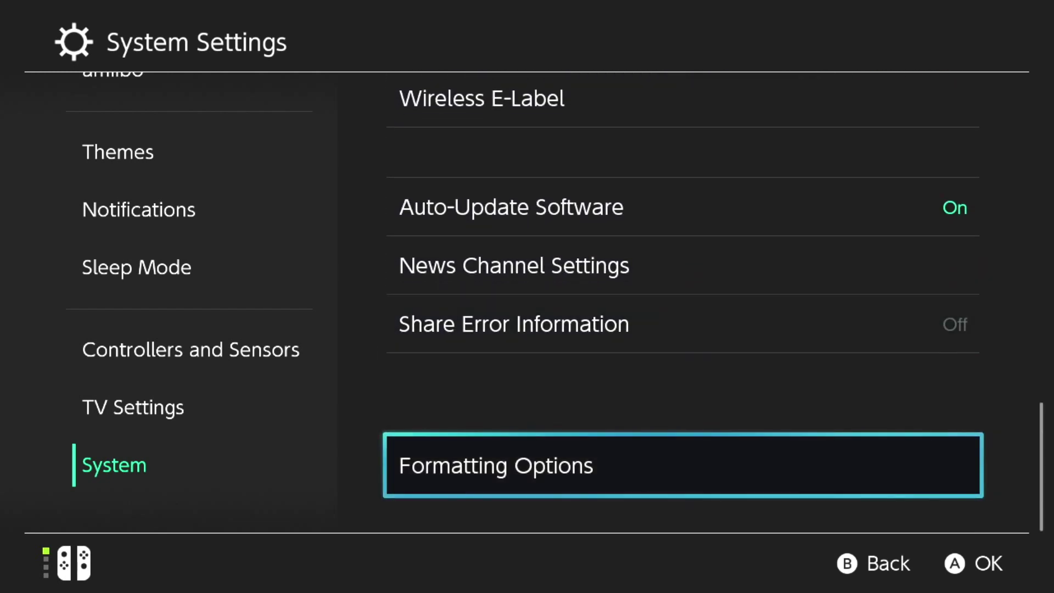
{"action": "key", "text": "Return"}
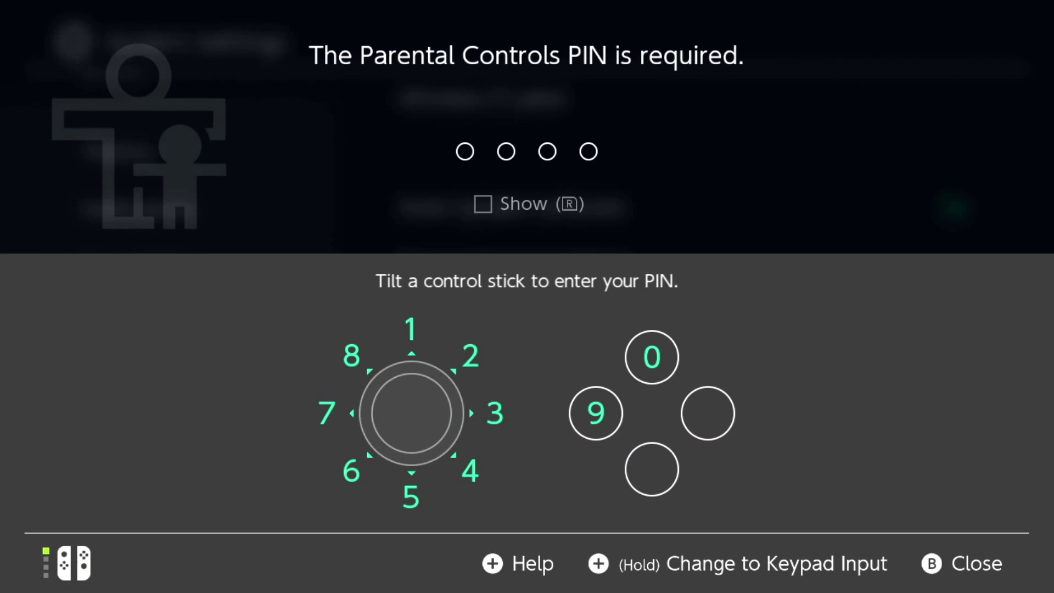
{"action": "type", "text": "1234"}
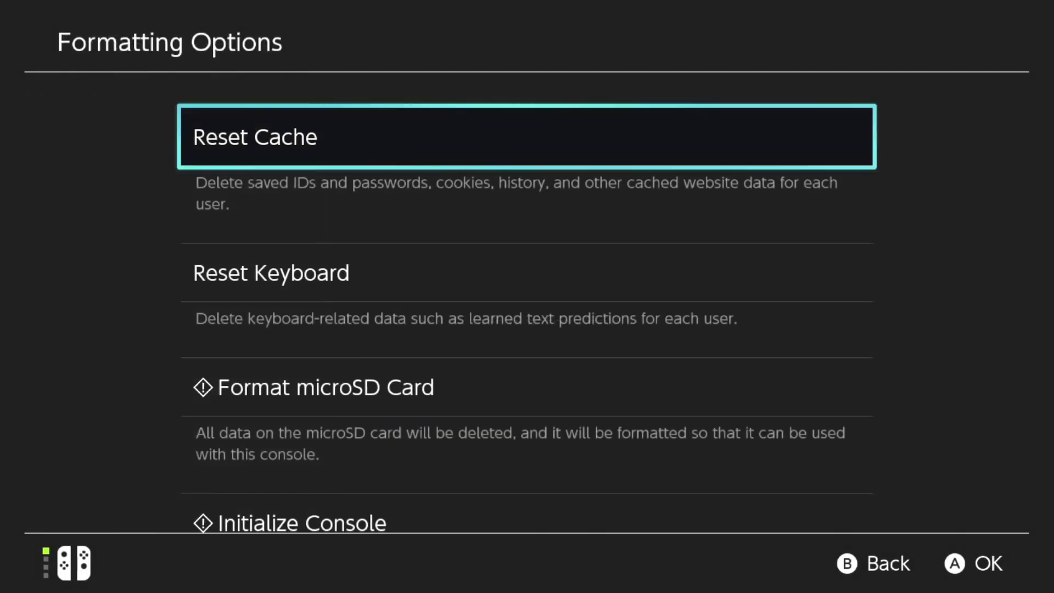
Choose Format microSD Card, continue past the warning, and confirm Format in the Caution dialog.
{"action": "key", "text": "Down"}
{"action": "key", "text": "Down"}
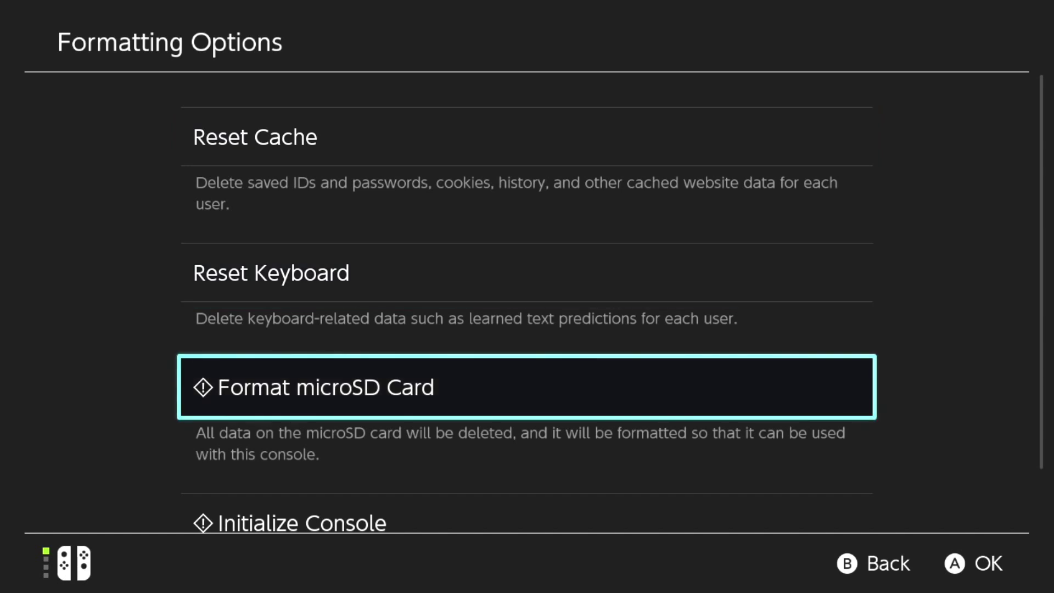
{"action": "key", "text": "Return"}
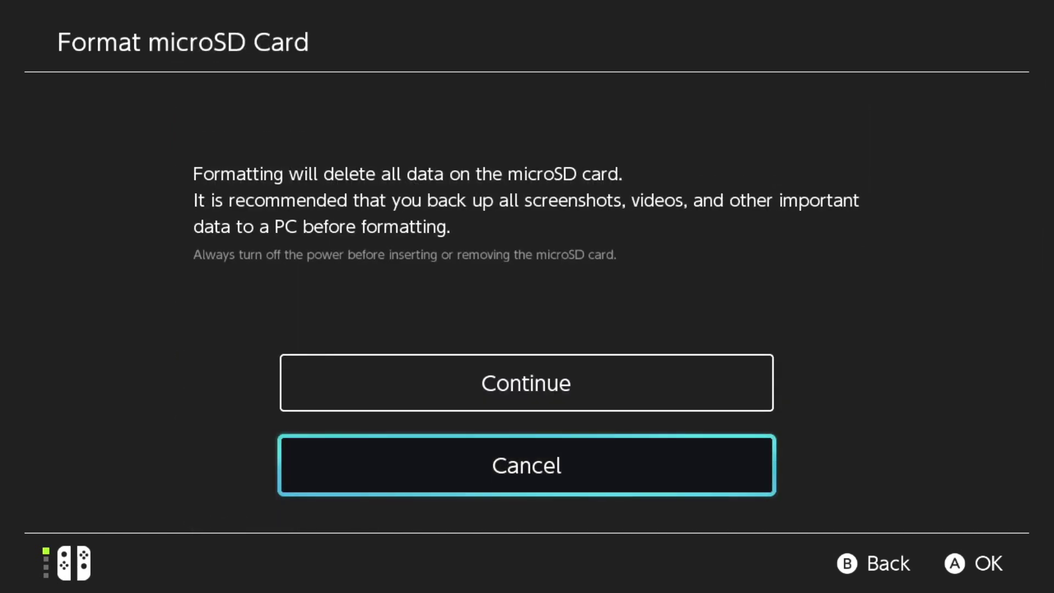
{"action": "key", "text": "Up"}
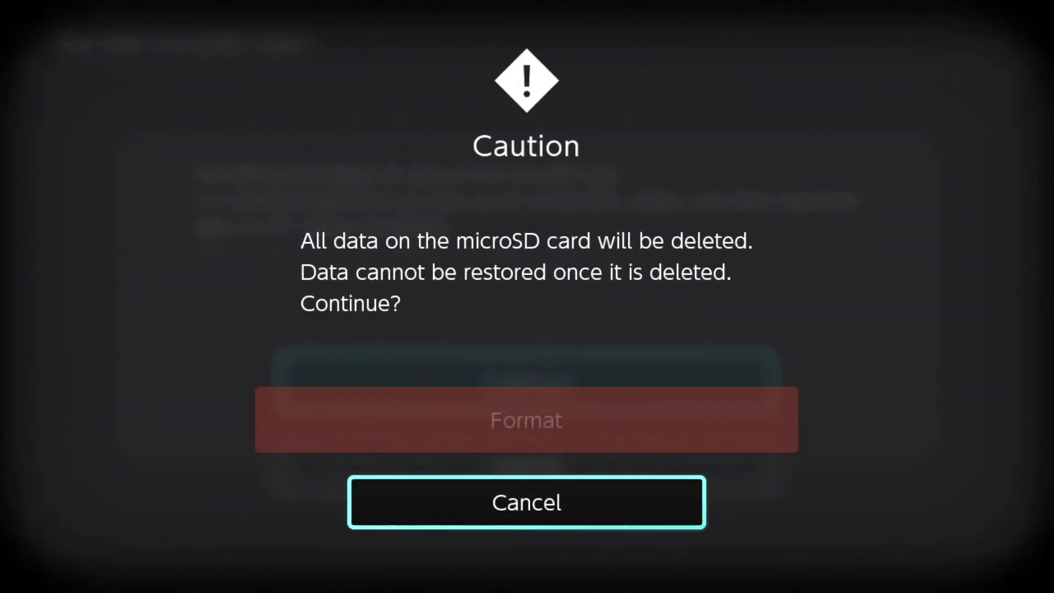
{"action": "key", "text": "Up"}
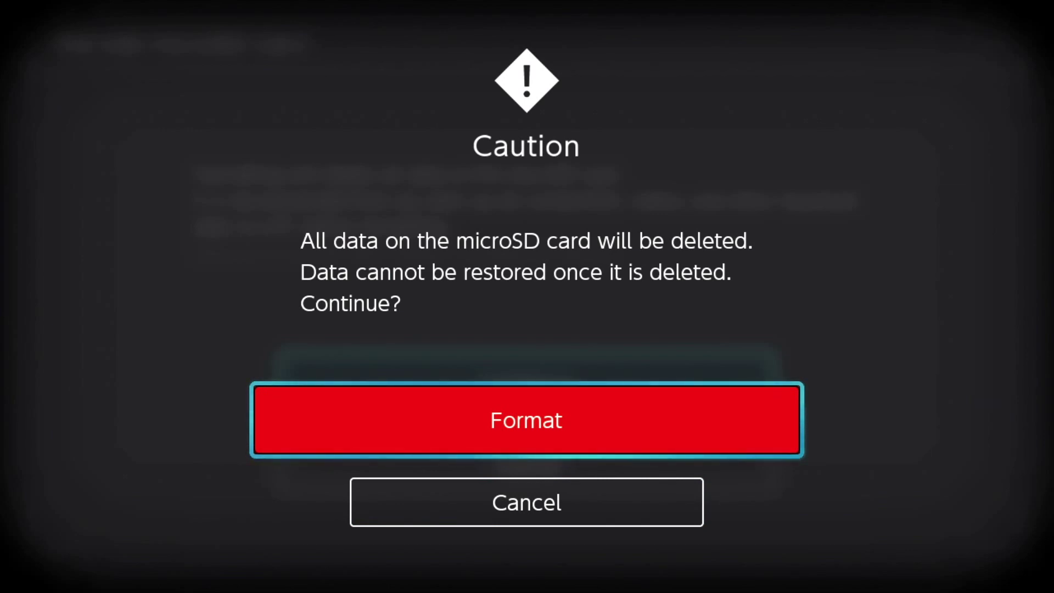
{"action": "key", "text": "Return"}
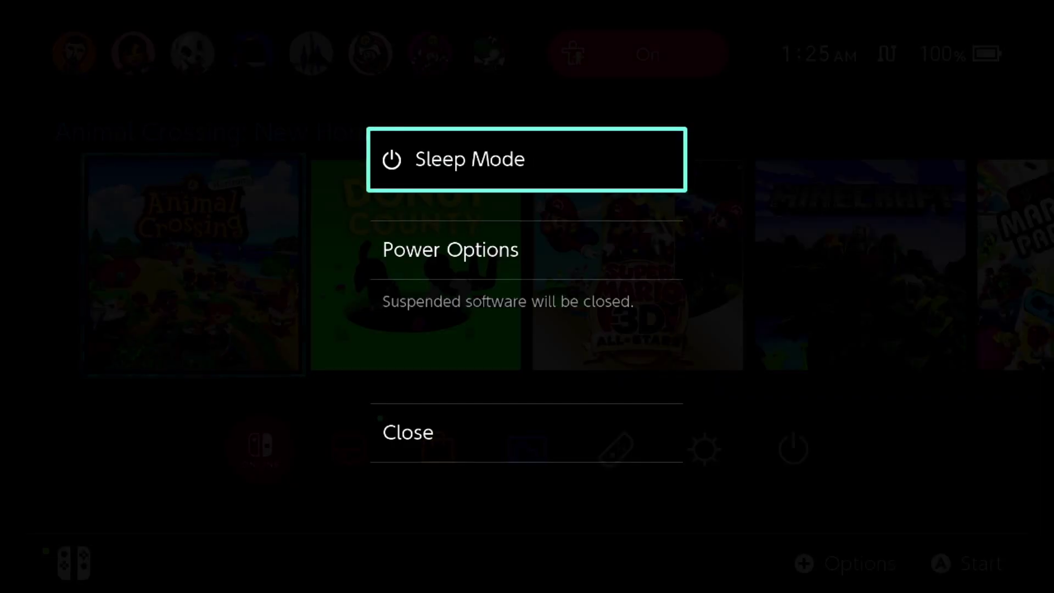
Turn the console off through Power Options > Turn Off.
{"action": "key", "text": "Down"}
{"action": "key", "text": "Return"}
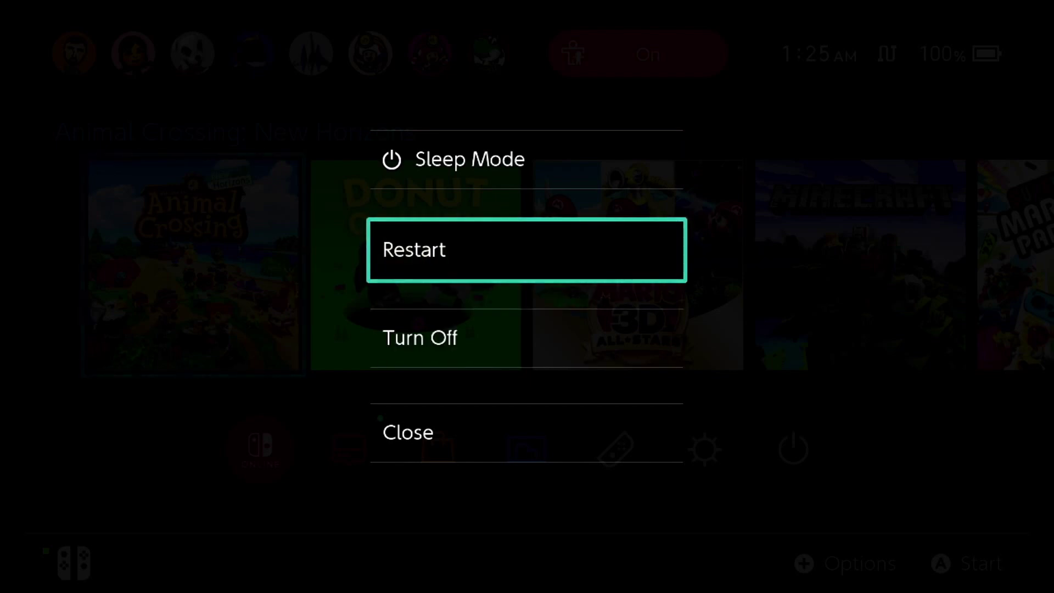
{"action": "key", "text": "Down"}
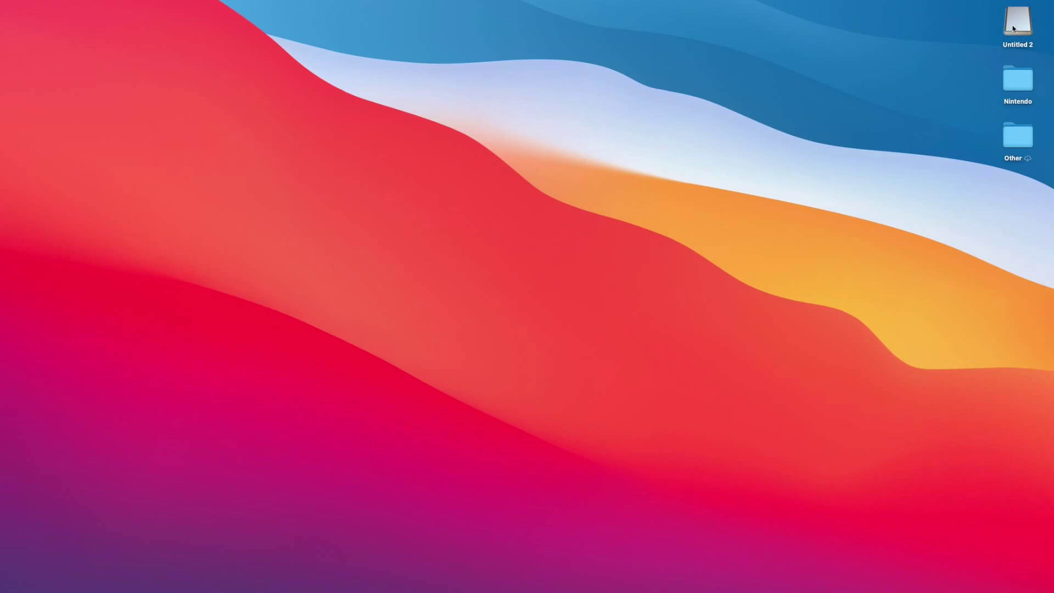
Open the Untitled 2 card's Nintendo folder beside the desktop Nintendo folder's save folder.
{"action": "double_click", "coordinate": [1011, 27]}
{"action": "double_click", "coordinate": [1014, 74]}
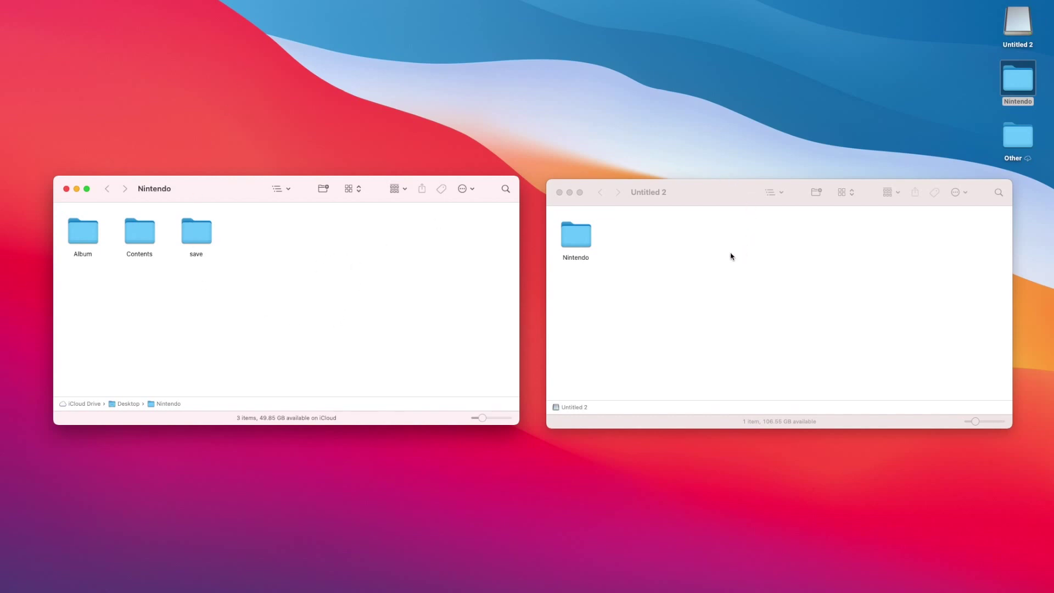
{"action": "double_click", "coordinate": [582, 247]}
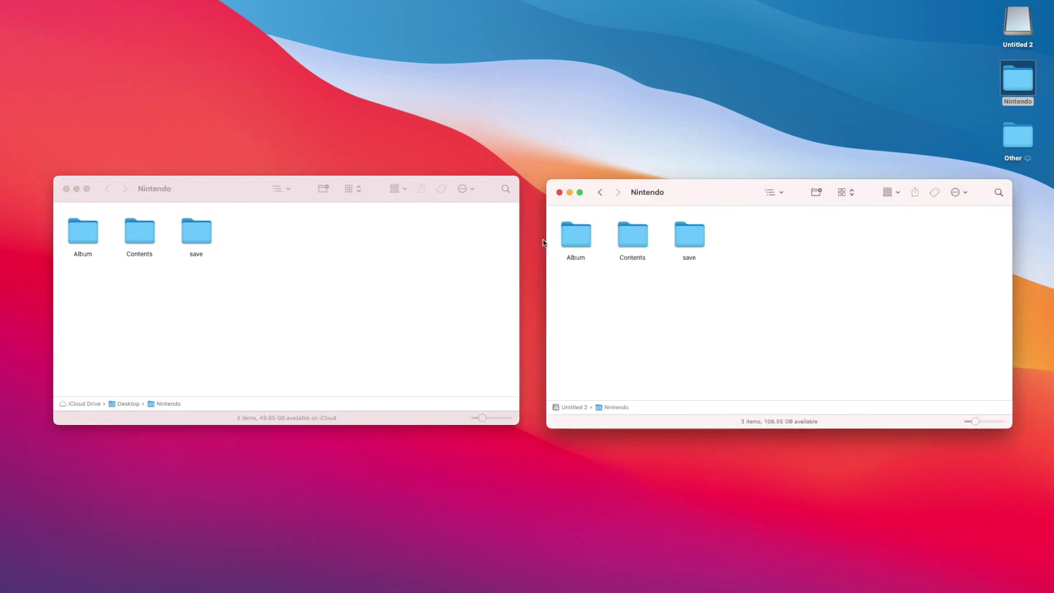
{"action": "double_click", "coordinate": [200, 232]}
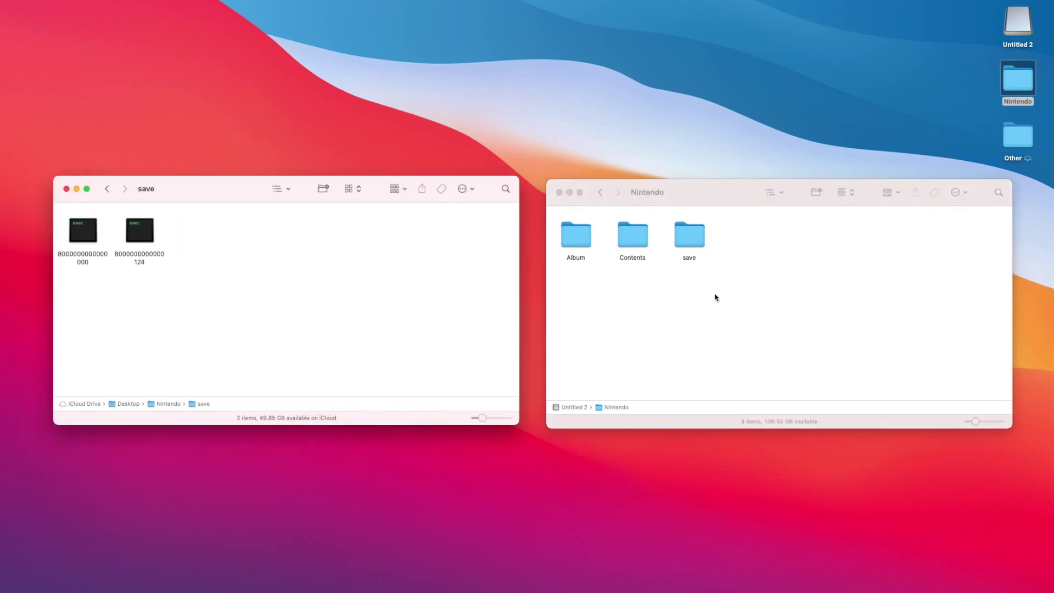
Drag both save files into the card's save folder, replace all duplicates, and go back.
{"action": "left_click_drag", "start_coordinate": [196, 280], "coordinate": [694, 245]}
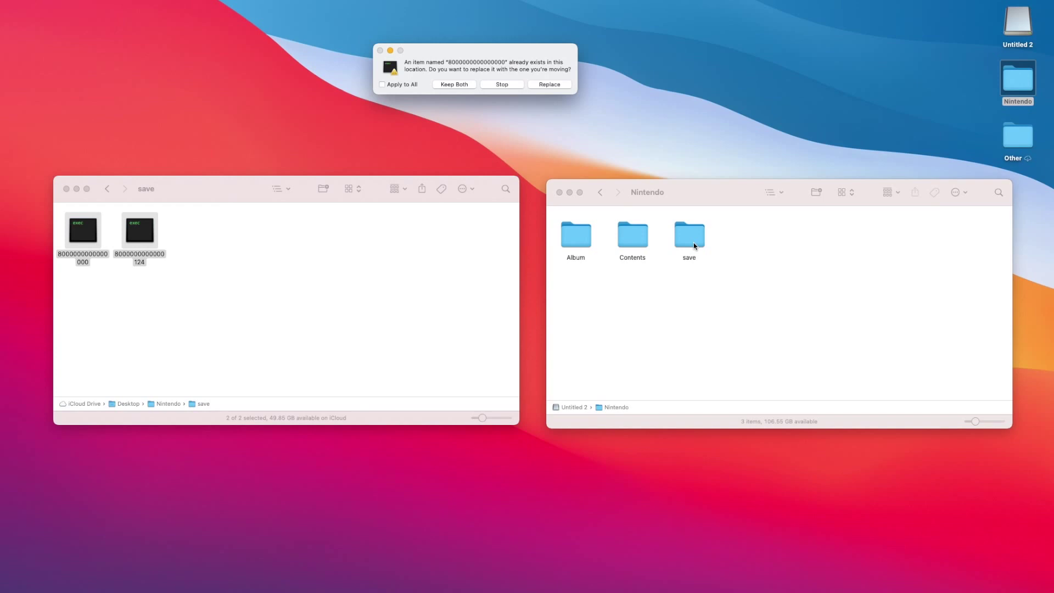
{"action": "left_click", "coordinate": [383, 85]}
{"action": "left_click", "coordinate": [546, 86]}
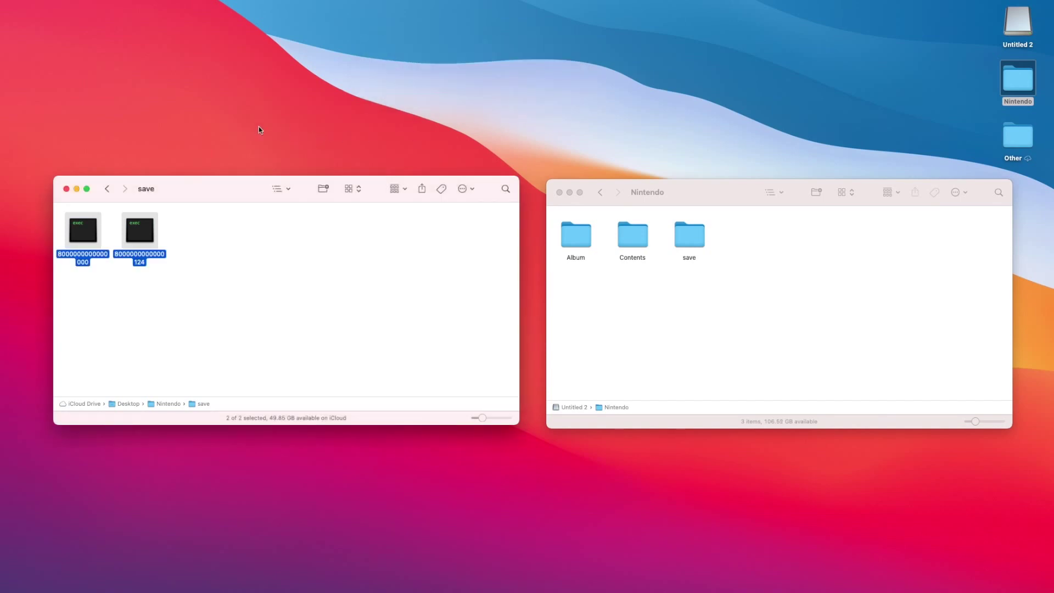
{"action": "left_click", "coordinate": [107, 189]}
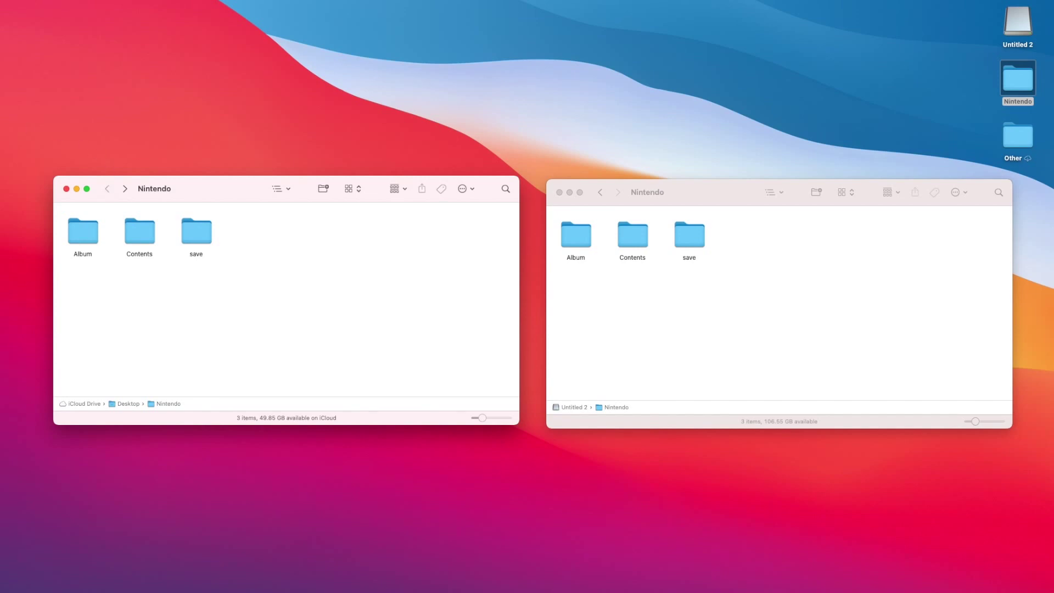
Drag private and private1 from the desktop copy's Contents folder into the card's Contents, replacing both.
{"action": "double_click", "coordinate": [137, 231]}
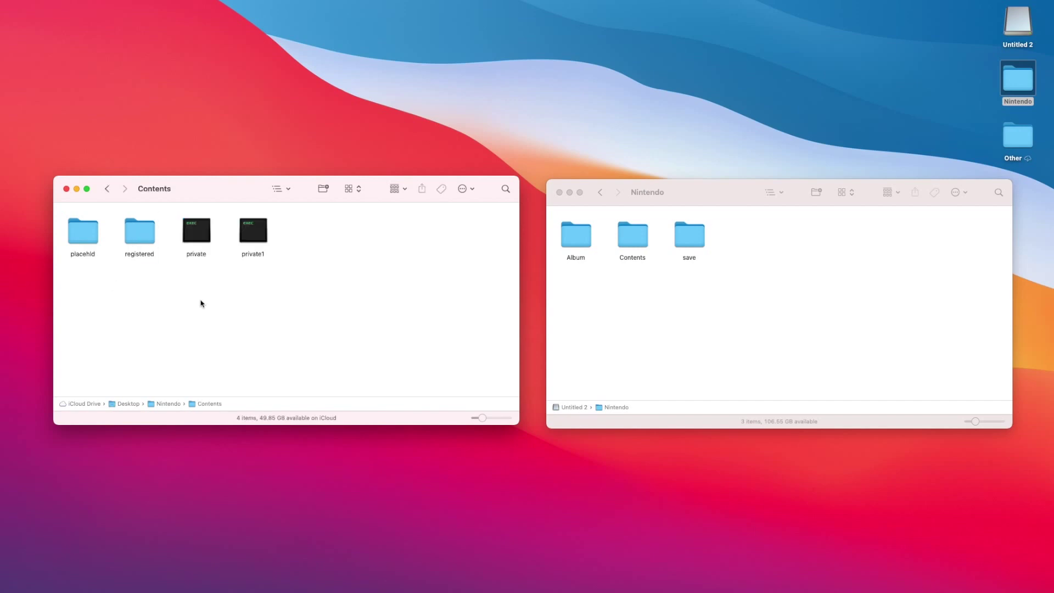
{"action": "left_click_drag", "start_coordinate": [200, 276], "coordinate": [261, 239]}
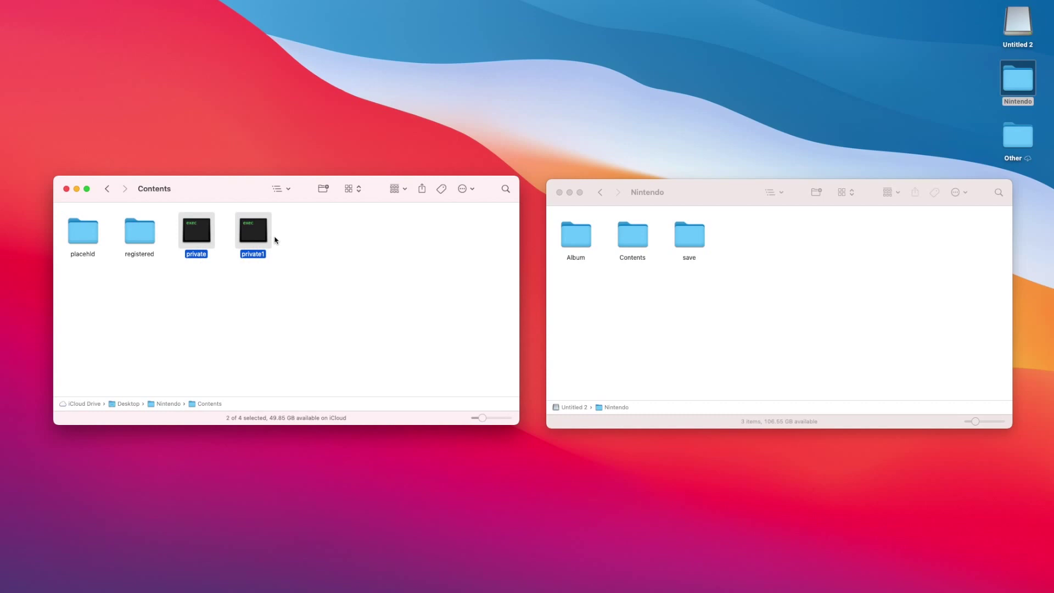
{"action": "left_click", "coordinate": [631, 239]}
{"action": "double_click", "coordinate": [631, 240]}
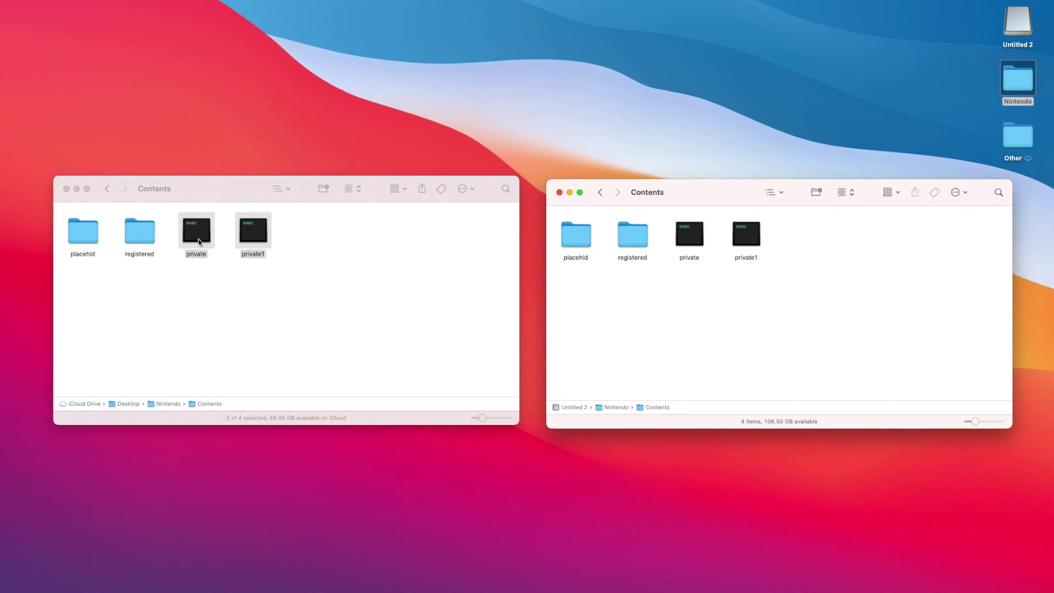
{"action": "left_click_drag", "start_coordinate": [200, 240], "coordinate": [730, 324]}
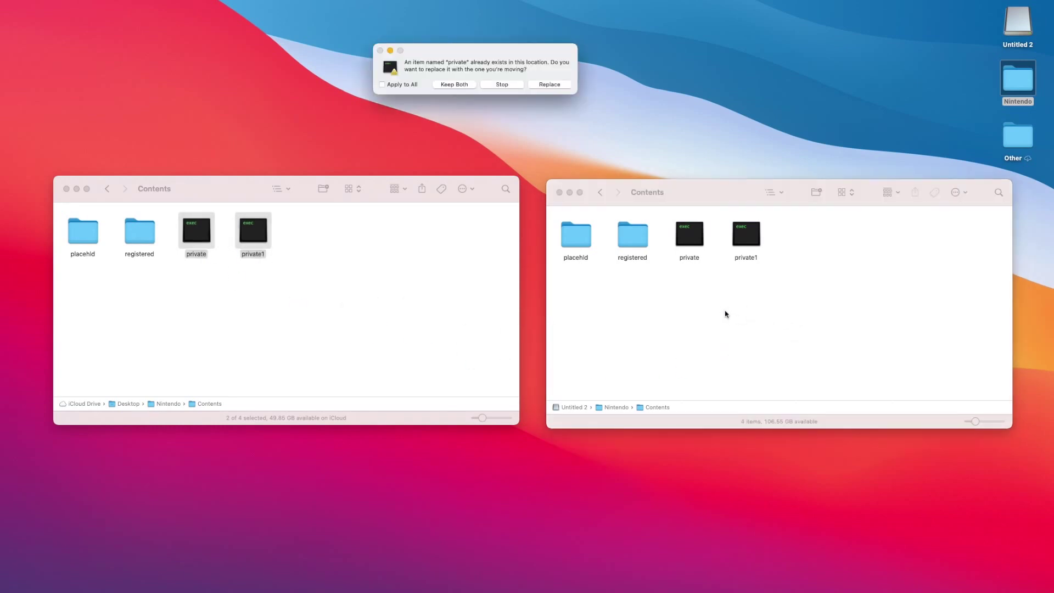
{"action": "left_click", "coordinate": [382, 84]}
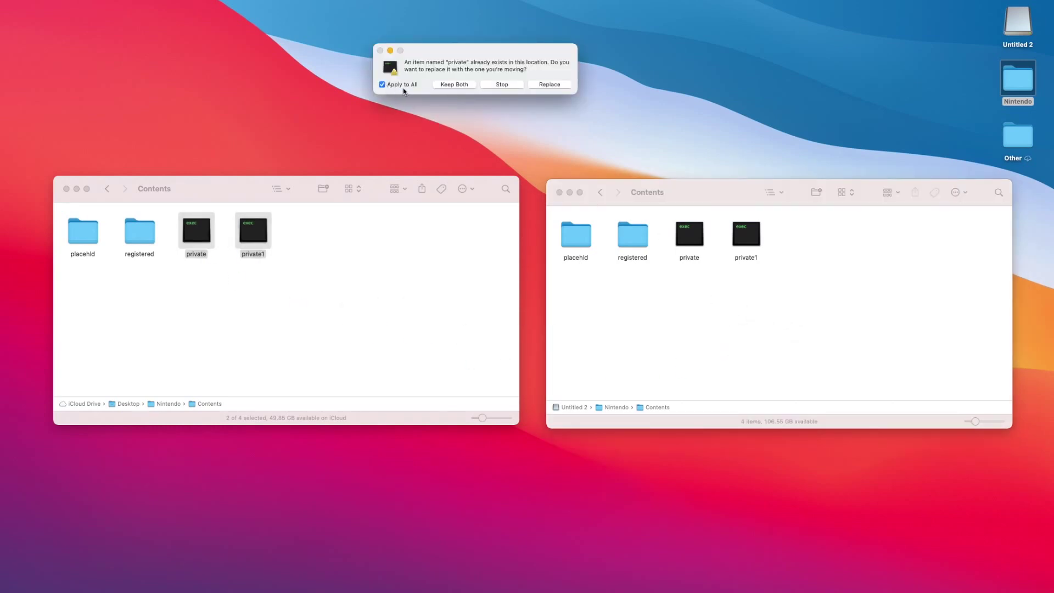
{"action": "left_click", "coordinate": [547, 85]}
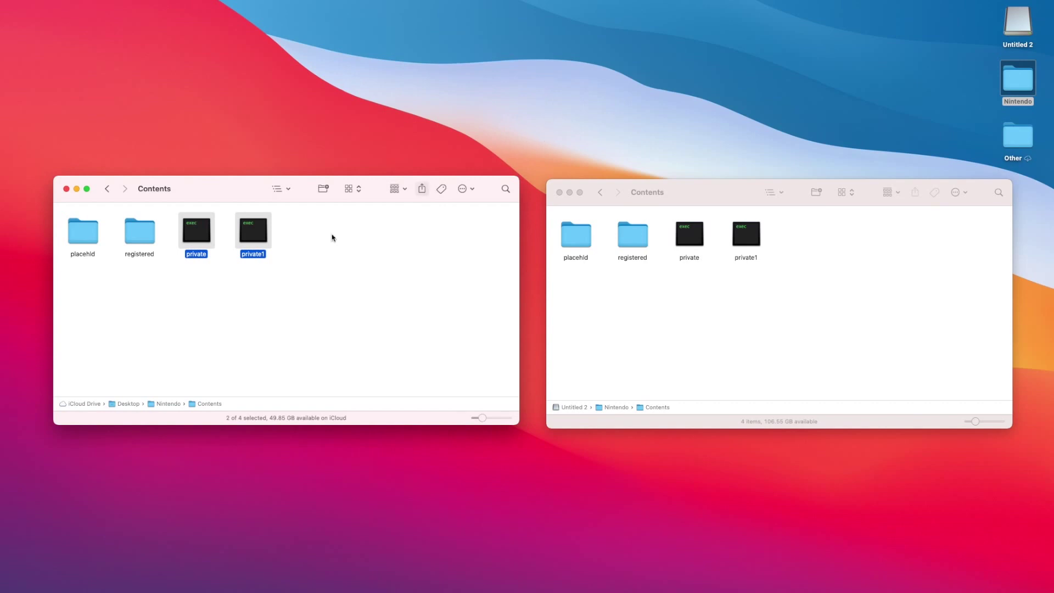
Copy all eight subfolders of the computer's registered folder into registered on the Untitled 2 card.
{"action": "double_click", "coordinate": [138, 235]}
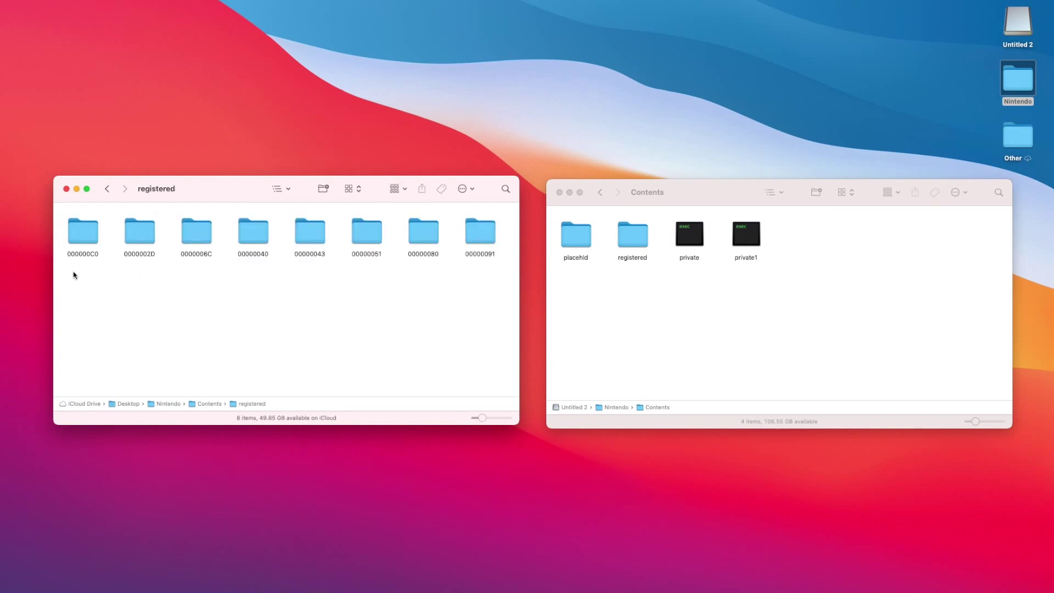
{"action": "left_click_drag", "start_coordinate": [73, 271], "coordinate": [486, 219]}
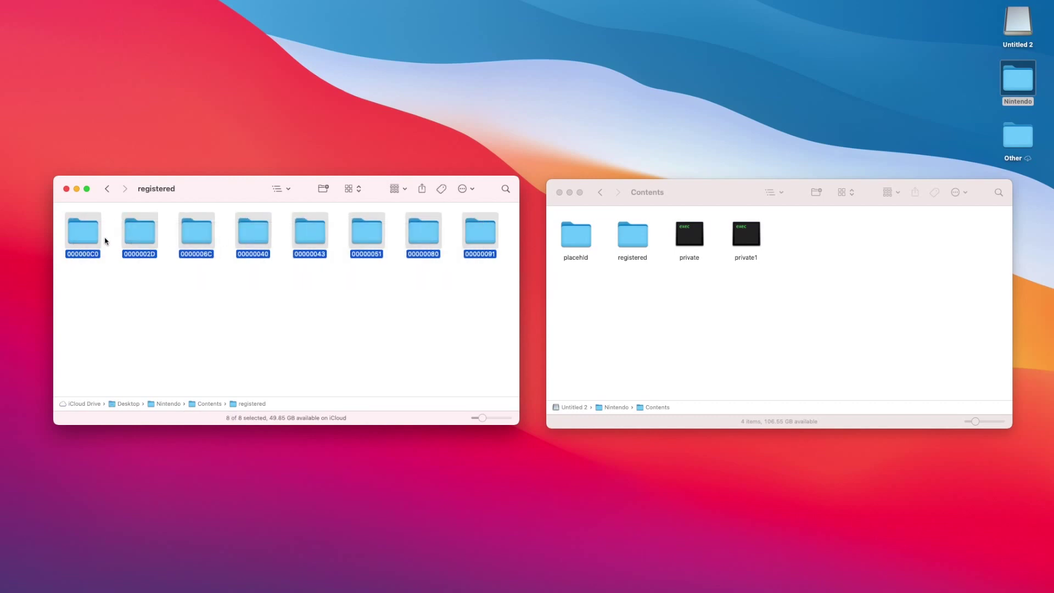
{"action": "double_click", "coordinate": [632, 233]}
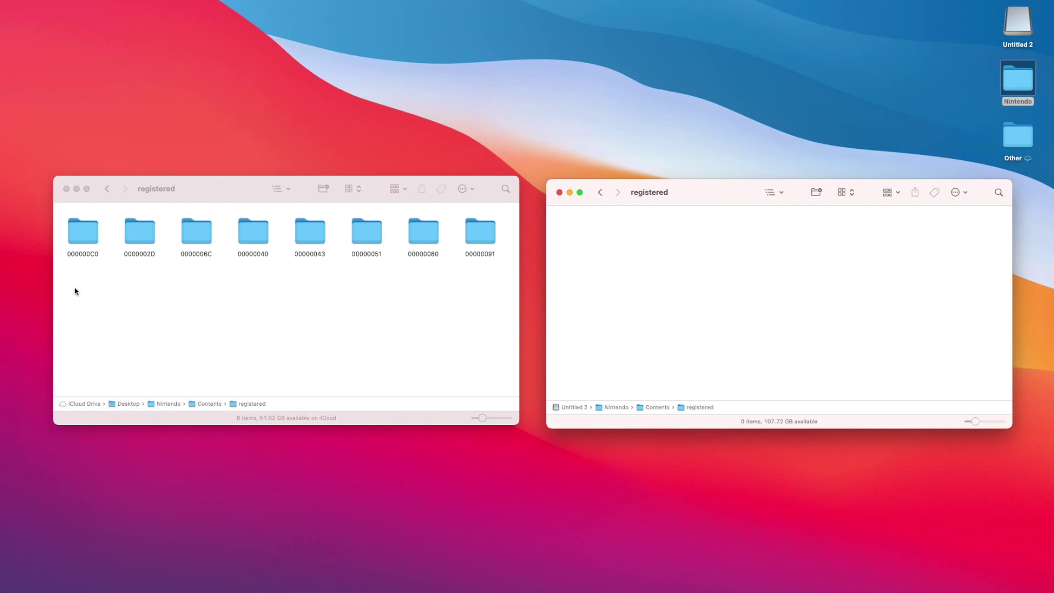
{"action": "left_click_drag", "start_coordinate": [75, 288], "coordinate": [456, 222]}
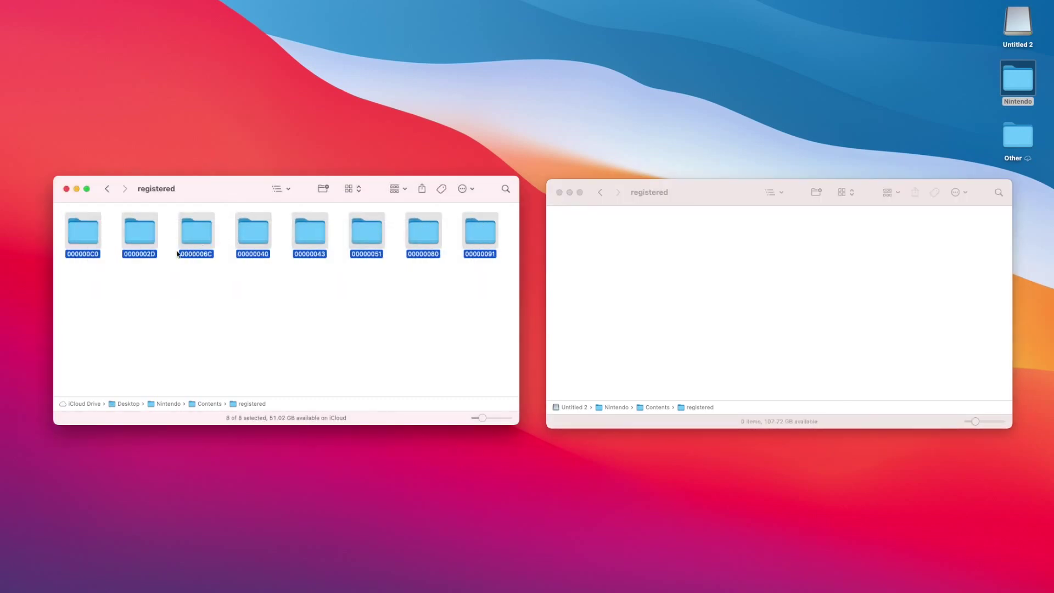
{"action": "left_click_drag", "start_coordinate": [82, 232], "coordinate": [586, 240]}
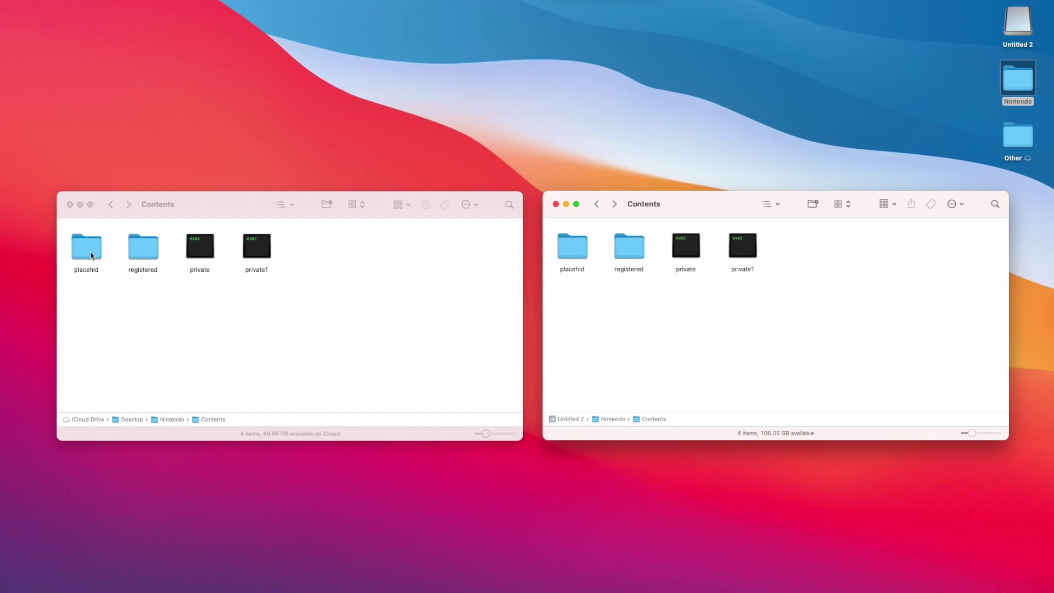
Copy the eight placehld subfolders, from 000000AF onward, into the Untitled 2 card's placehld folder.
{"action": "left_click", "coordinate": [135, 320]}
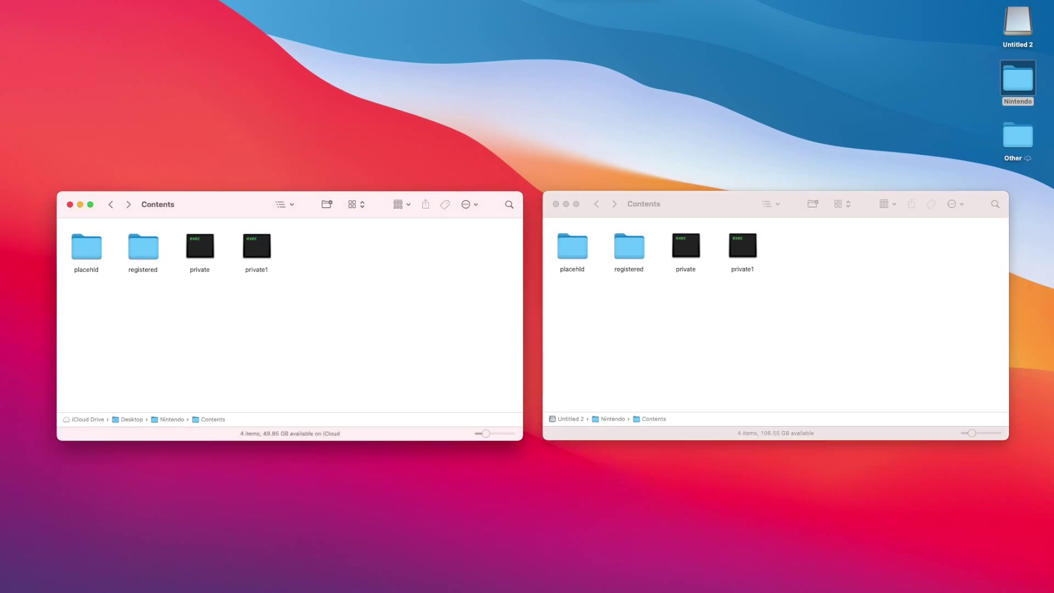
{"action": "double_click", "coordinate": [85, 252]}
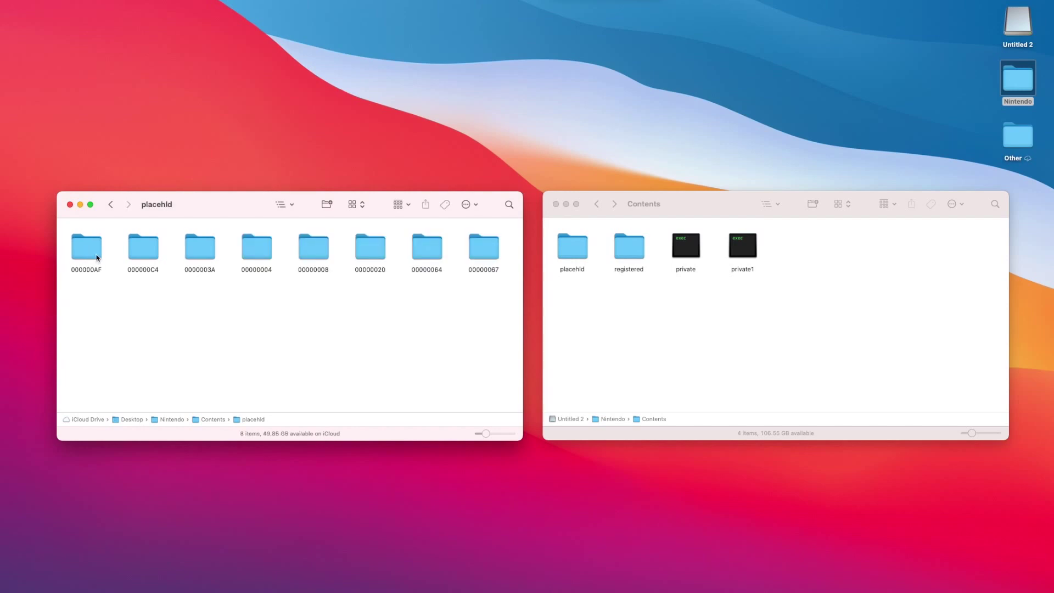
{"action": "left_click", "coordinate": [90, 253]}
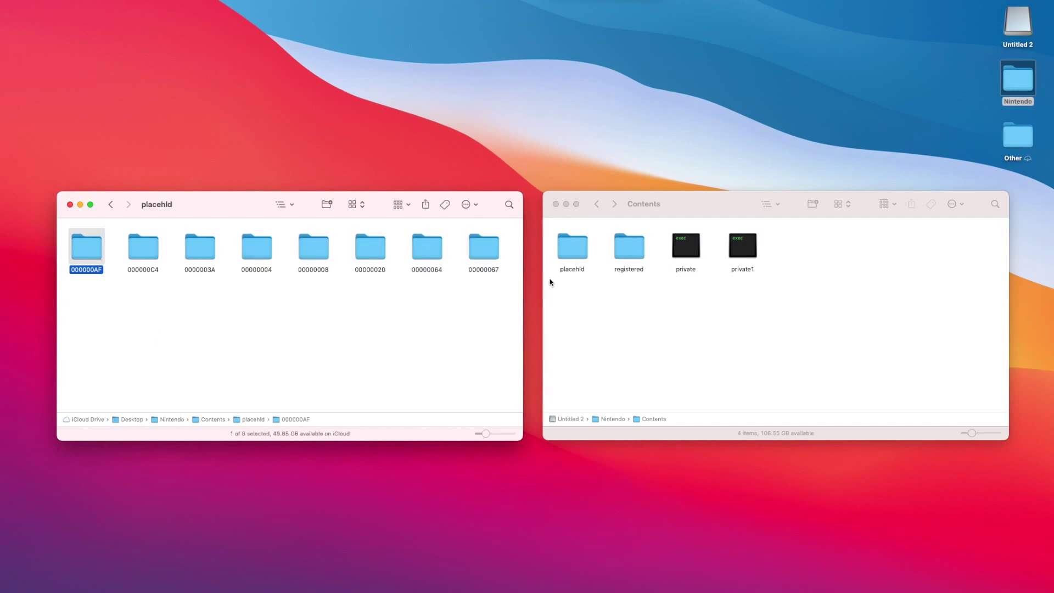
{"action": "double_click", "coordinate": [568, 243]}
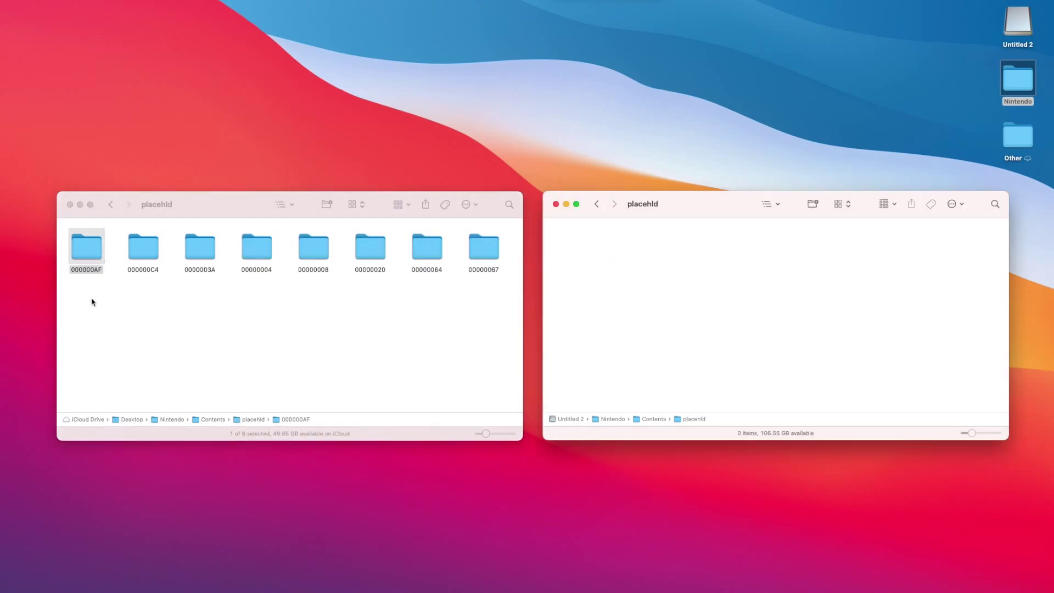
{"action": "left_click_drag", "start_coordinate": [94, 303], "coordinate": [508, 229]}
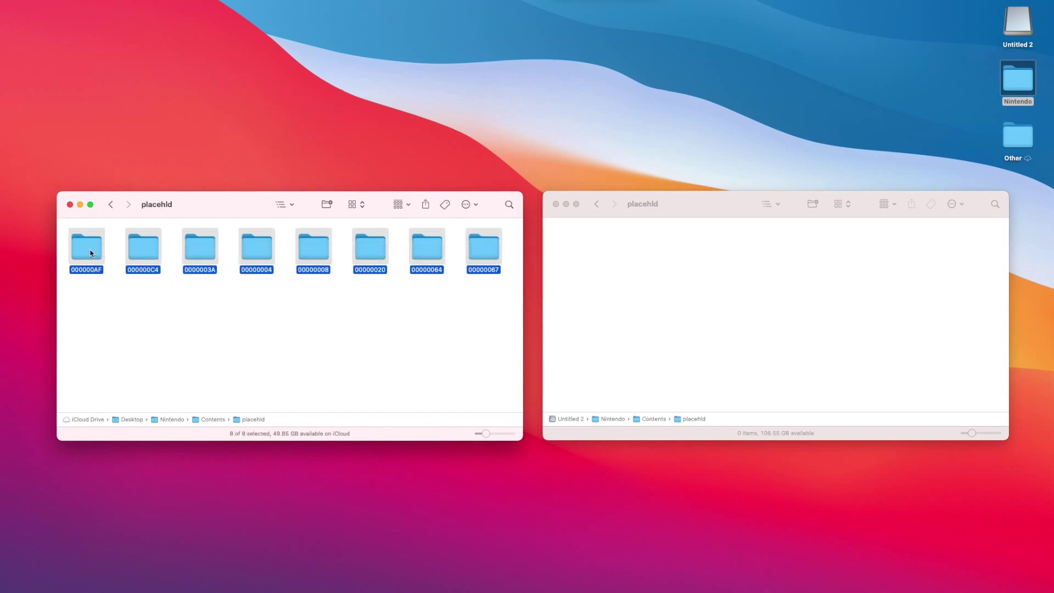
{"action": "left_click_drag", "start_coordinate": [90, 252], "coordinate": [574, 258]}
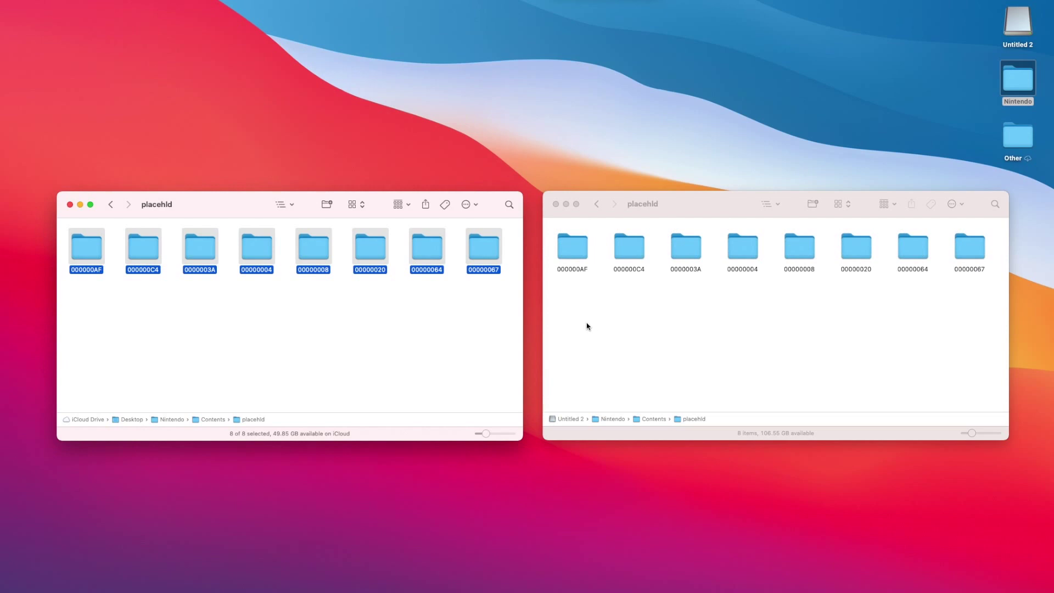
{"action": "left_click", "coordinate": [597, 205]}
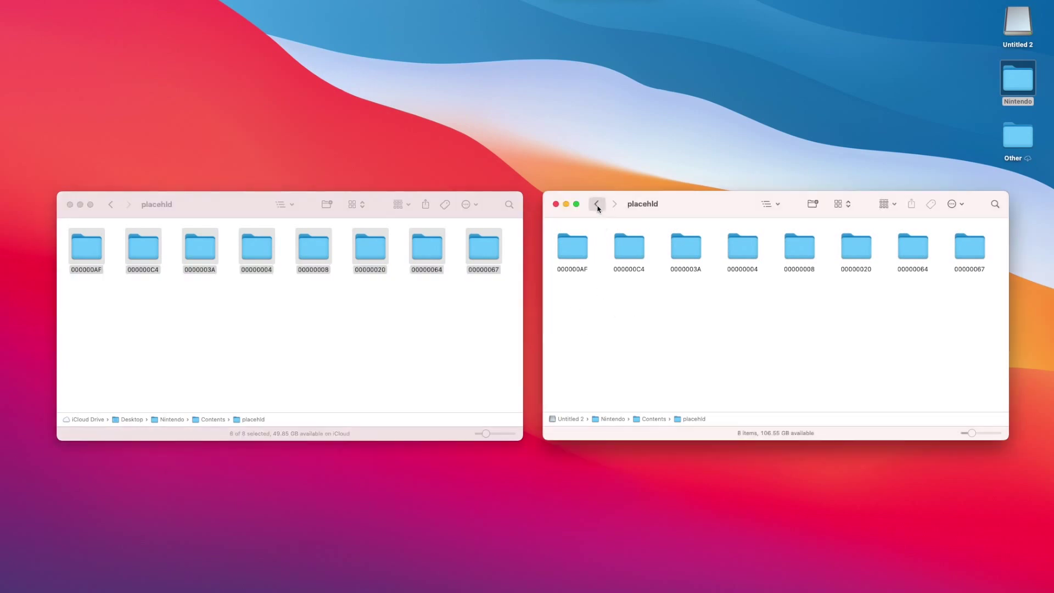
Bring both windows back to their Nintendo folders and close the computer's Nintendo window.
{"action": "left_click", "coordinate": [111, 204]}
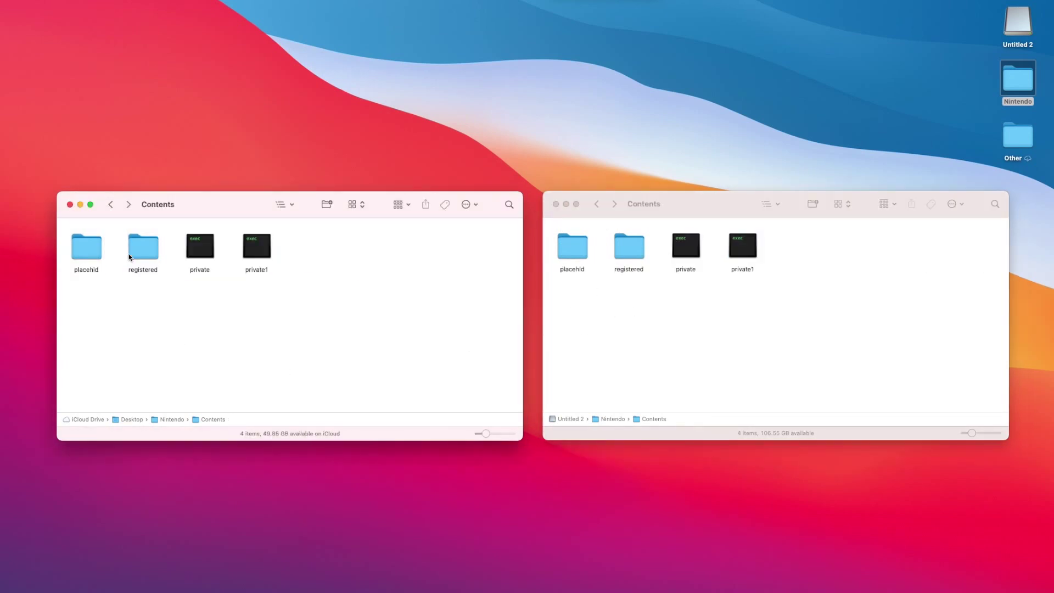
{"action": "left_click", "coordinate": [110, 204]}
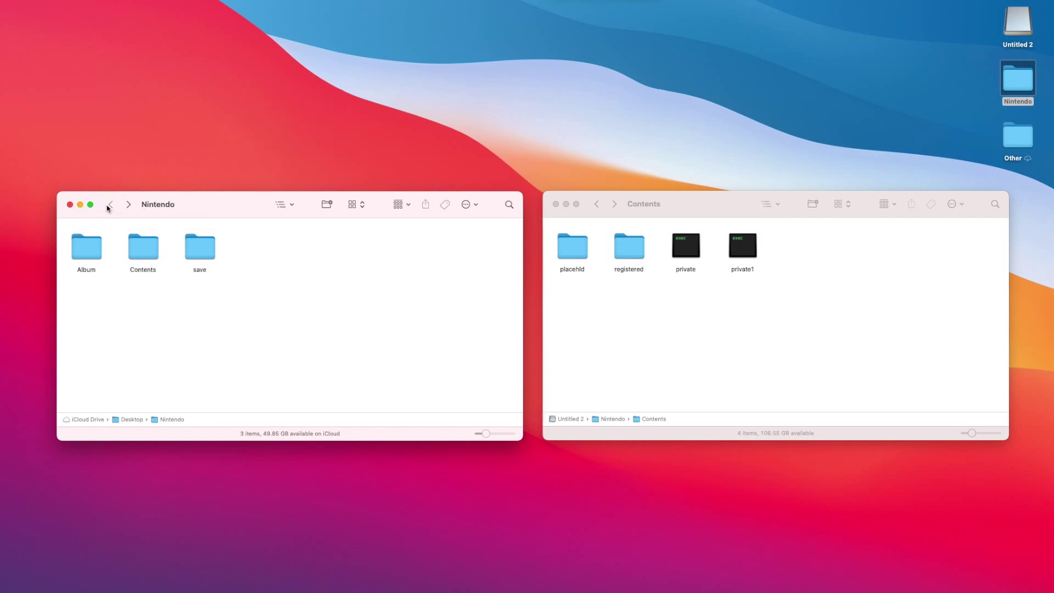
{"action": "left_click", "coordinate": [595, 207]}
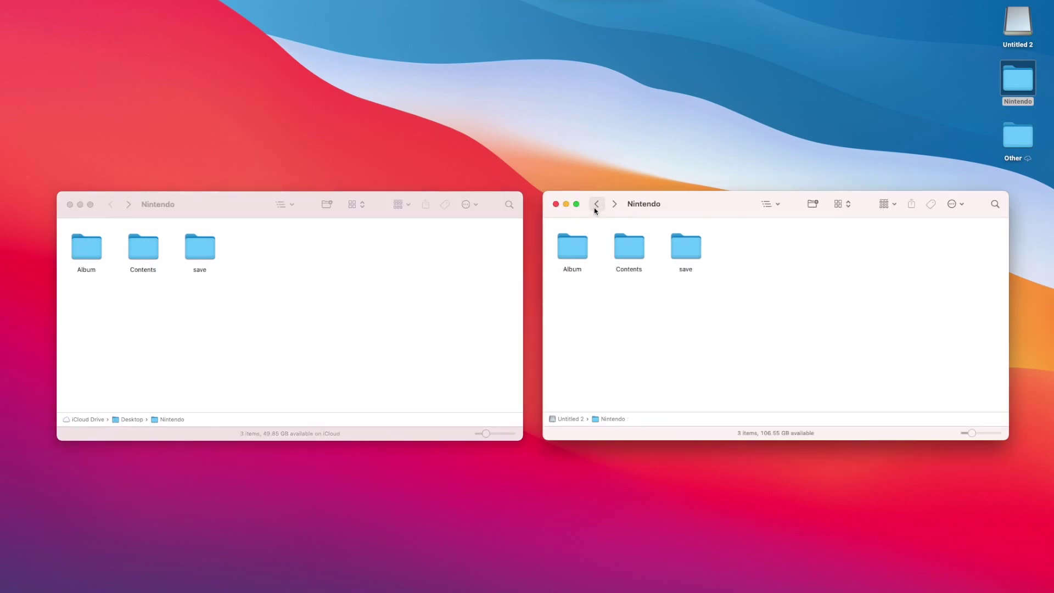
{"action": "left_click", "coordinate": [69, 204]}
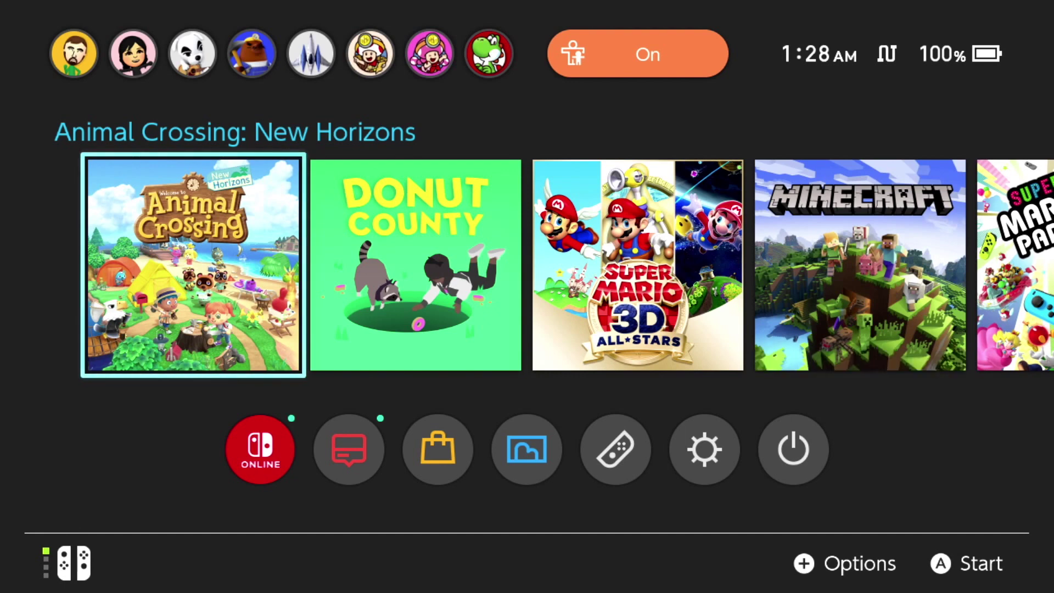
{"action": "key", "text": "Right"}
{"action": "key", "text": "Right"}
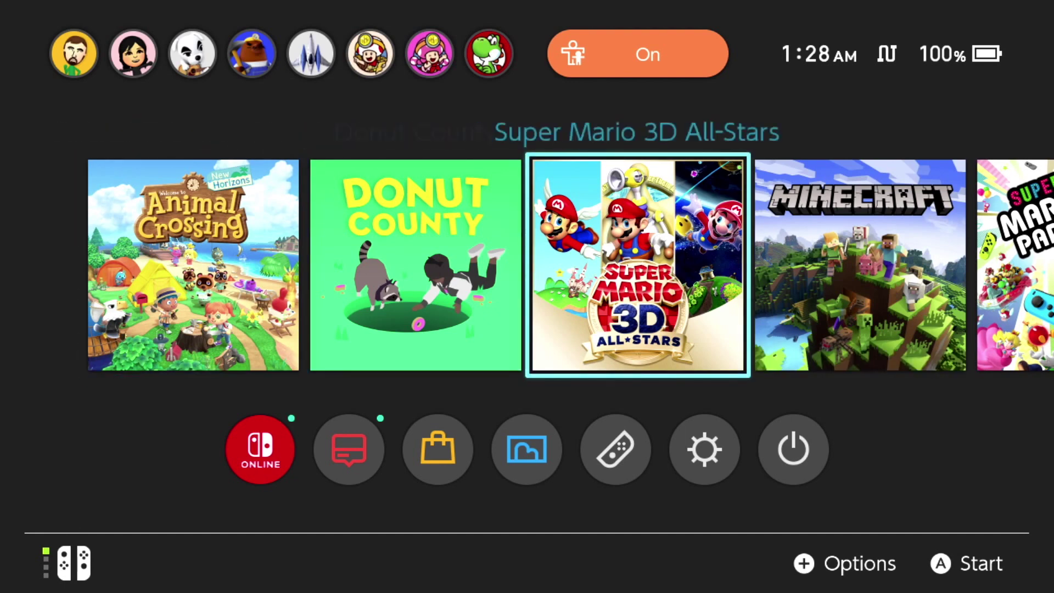
{"action": "key", "text": "Right"}
{"action": "key", "text": "Right"}
{"action": "key", "text": "Right"}
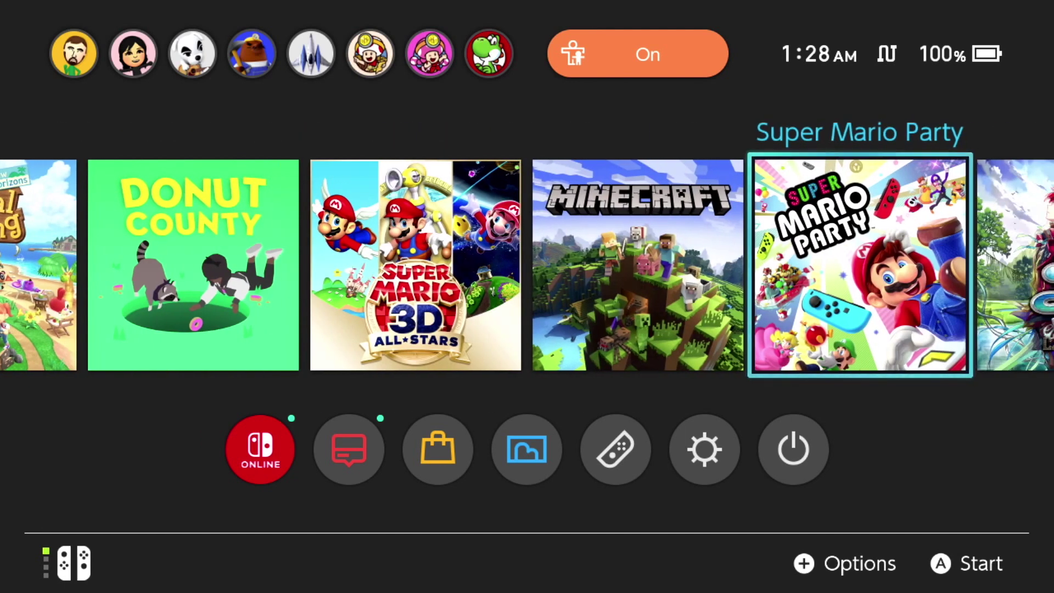
{"action": "key", "text": "Left"}
{"action": "key", "text": "Left"}
{"action": "key", "text": "Left"}
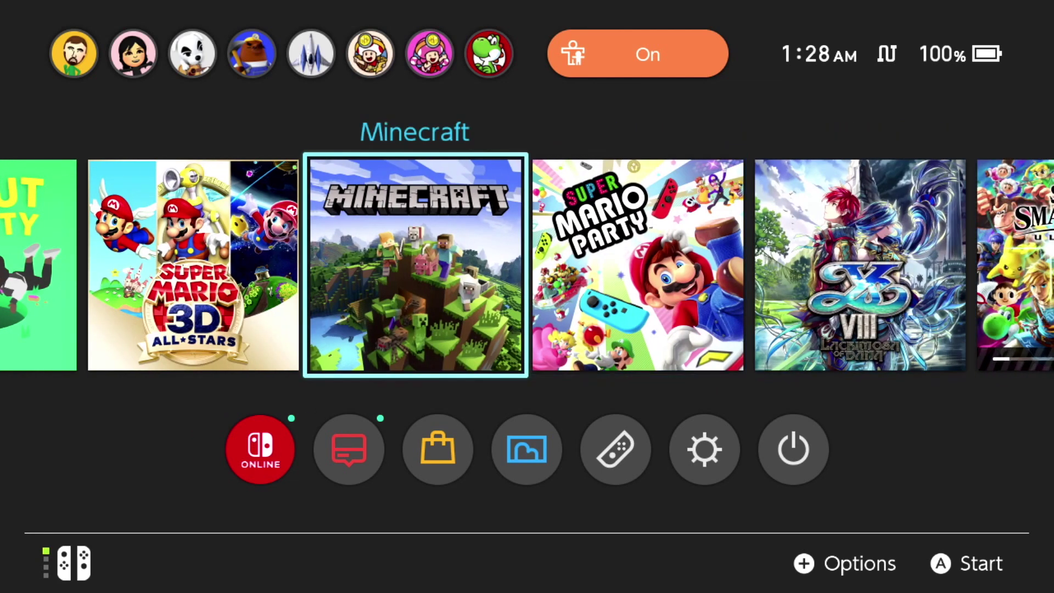
{"action": "key", "text": "Left"}
{"action": "key", "text": "Left"}
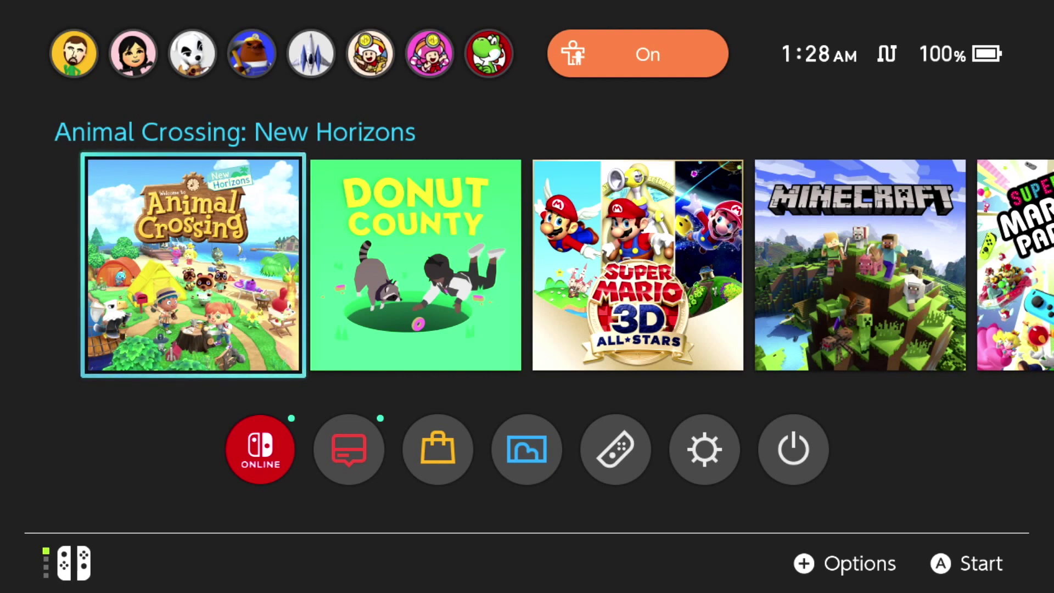
{"action": "key", "text": "Down"}
{"action": "key", "text": "Right"}
{"action": "key", "text": "Right"}
{"action": "key", "text": "Right"}
{"action": "key", "text": "Right"}
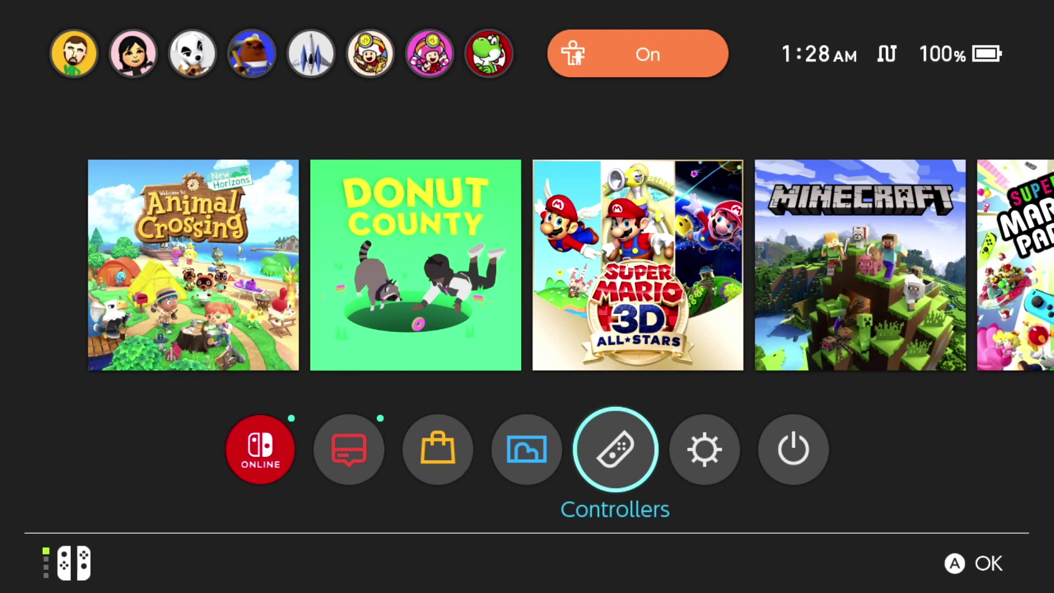
{"action": "key", "text": "Right"}
{"action": "key", "text": "Return"}
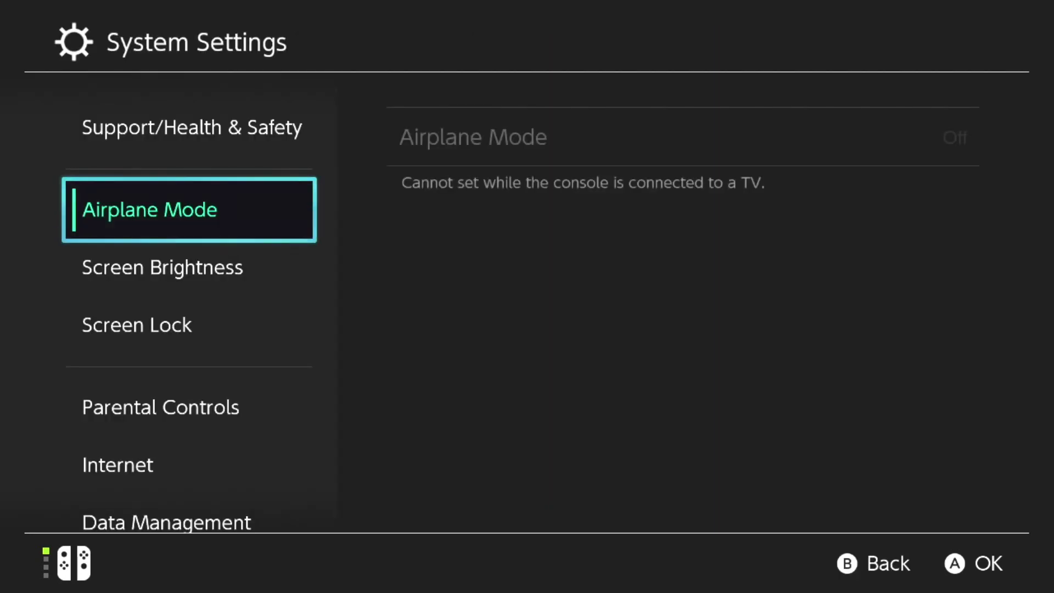
{"action": "key", "text": "Down"}
{"action": "key", "text": "Down"}
{"action": "key", "text": "Down"}
{"action": "key", "text": "Down"}
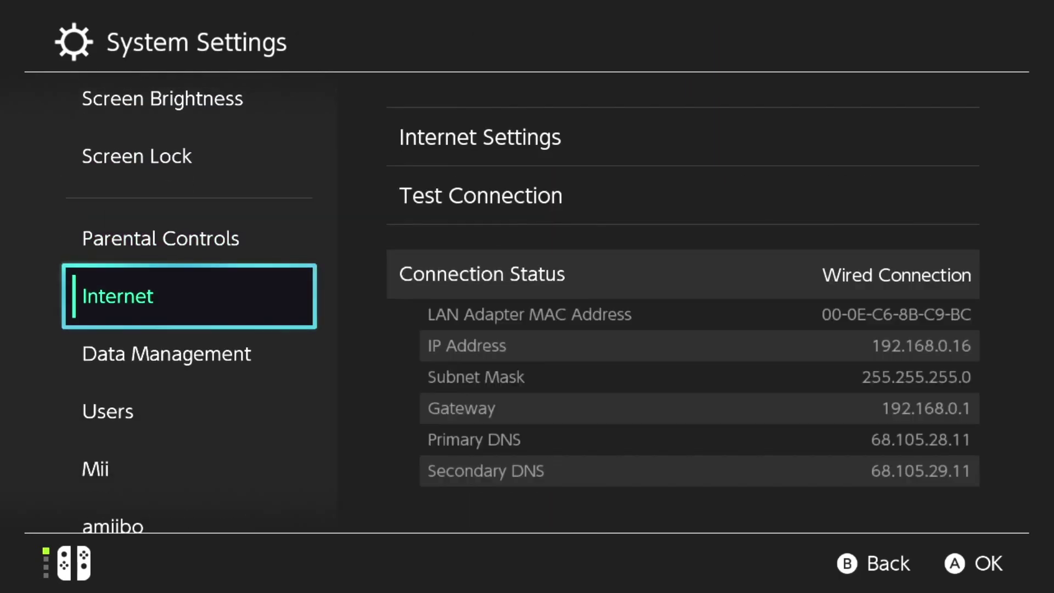
{"action": "key", "text": "Down"}
{"action": "key", "text": "Right"}
{"action": "key", "text": "Down"}
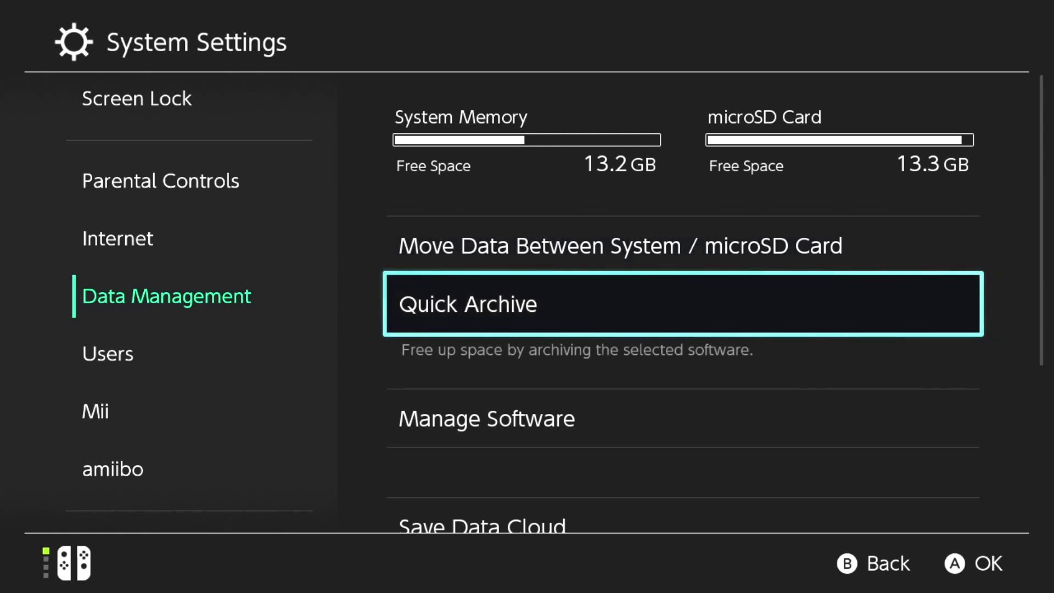
{"action": "key", "text": "Down"}
{"action": "key", "text": "Down"}
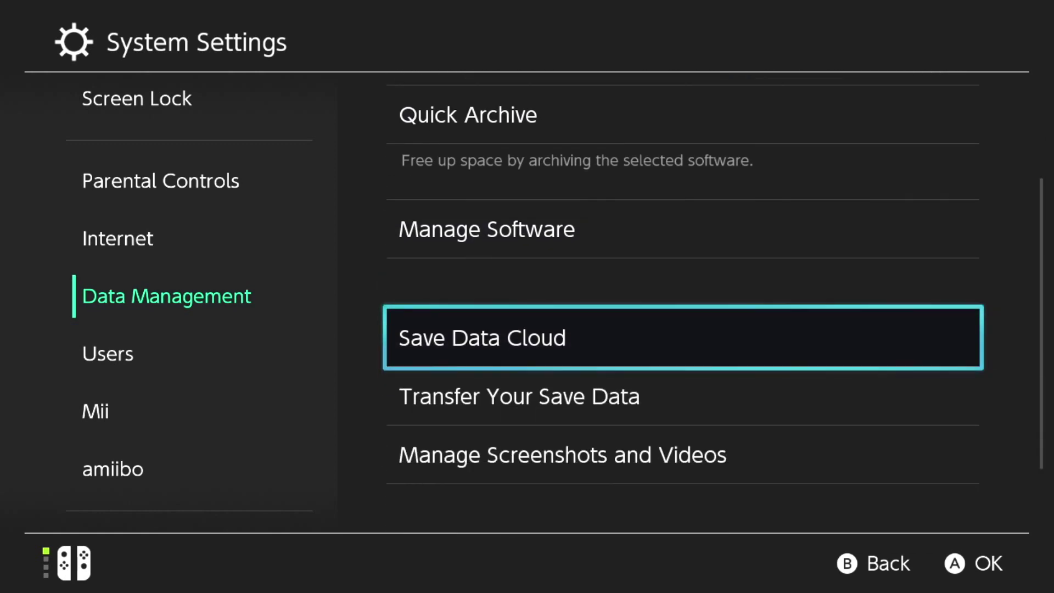
{"action": "key", "text": "Down"}
{"action": "key", "text": "Down"}
{"action": "key", "text": "Return"}
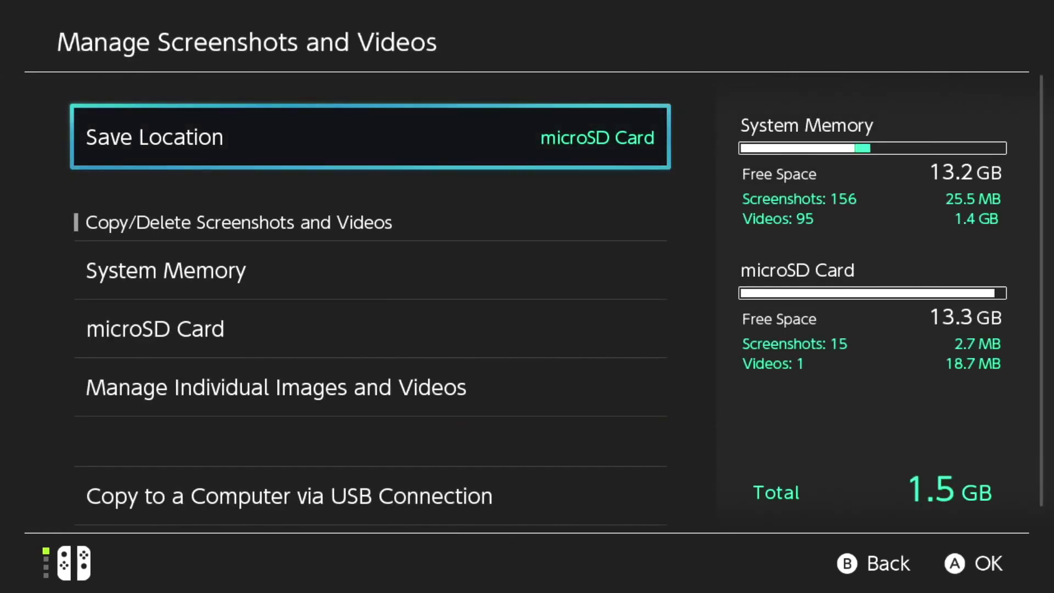
{"action": "key", "text": "Return"}
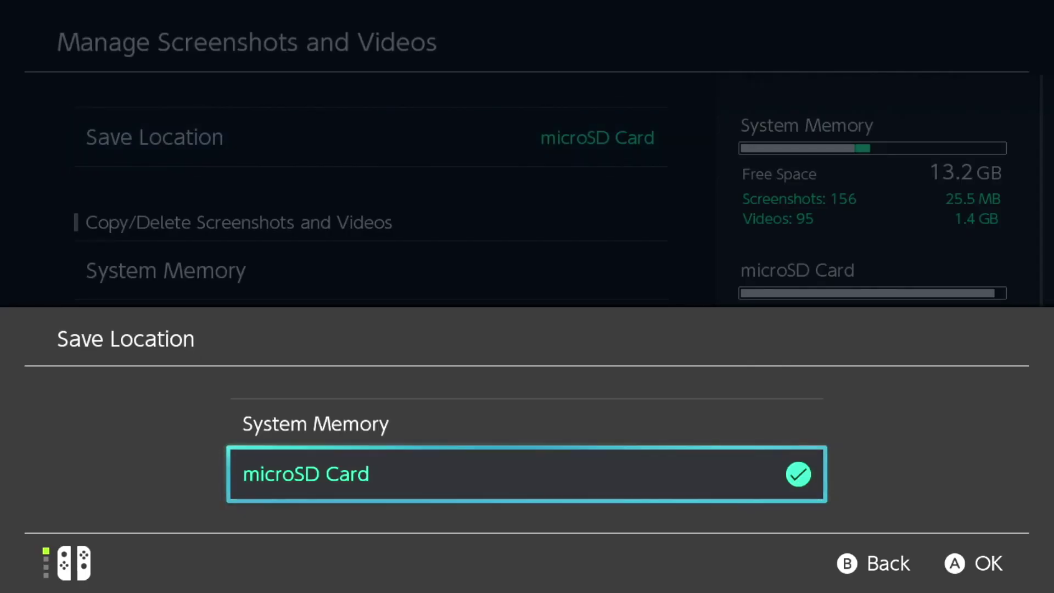
{"action": "key", "text": "Up"}
{"action": "key", "text": "Return"}
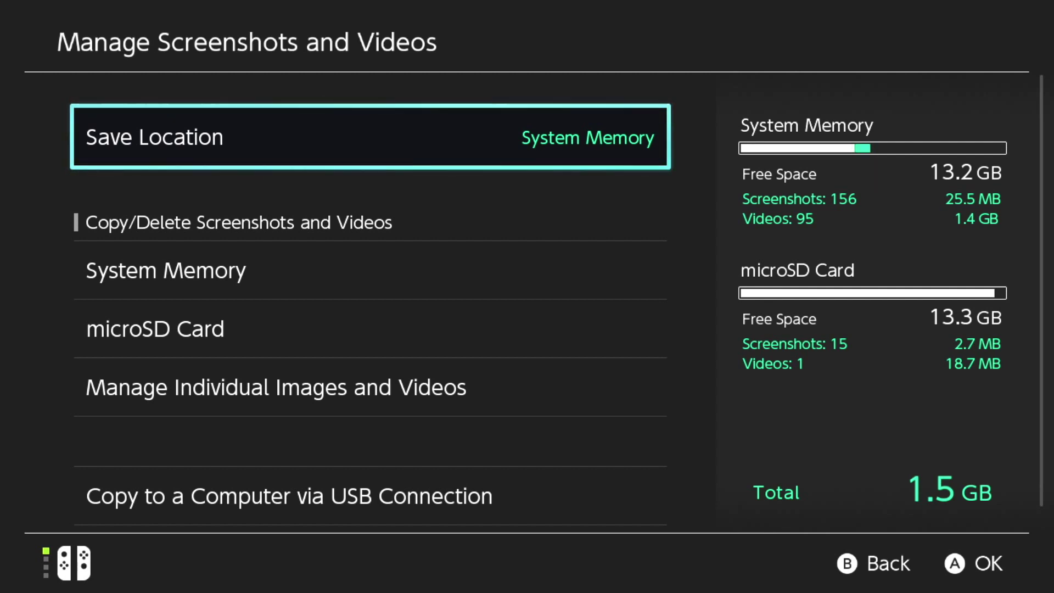
{"action": "key", "text": "Return"}
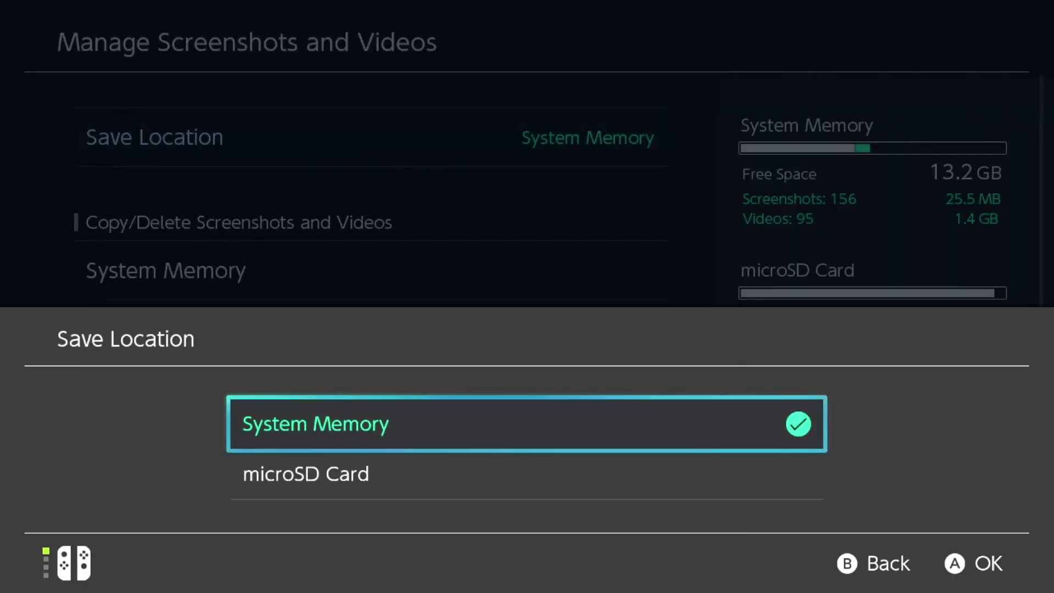
{"action": "key", "text": "Down"}
{"action": "key", "text": "Return"}
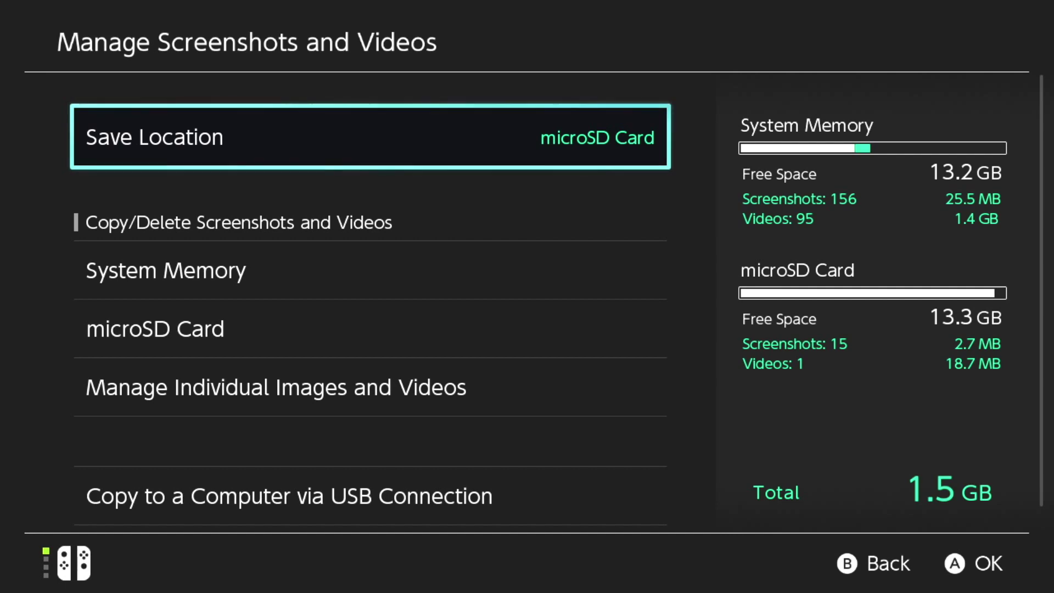
{"action": "key", "text": "Home"}
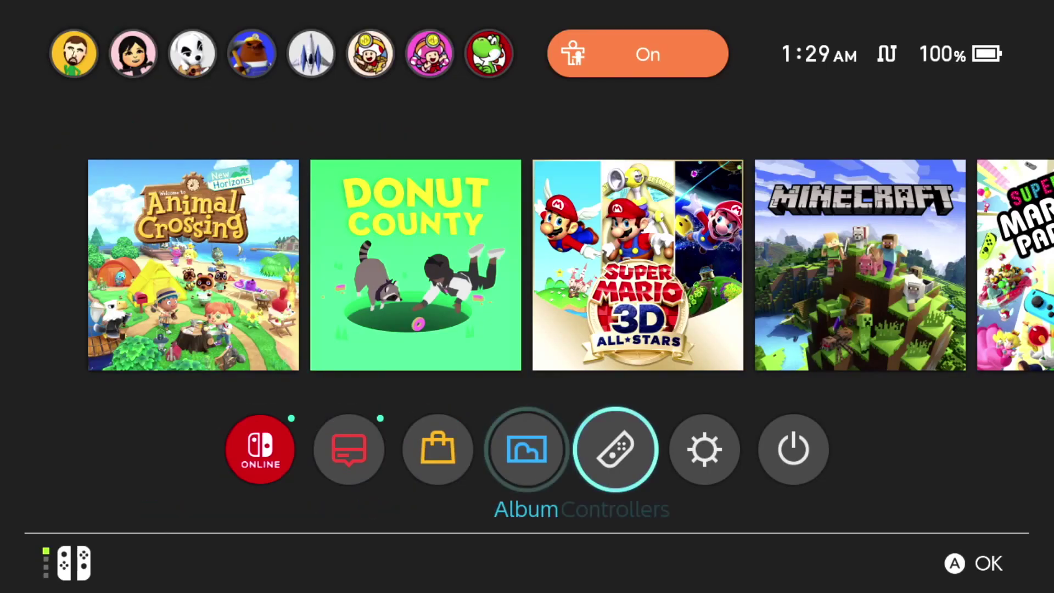
{"action": "key", "text": "Right"}
Go to System Settings > Data Management > Manage Screenshots and Videos.
{"action": "key", "text": "Return"}
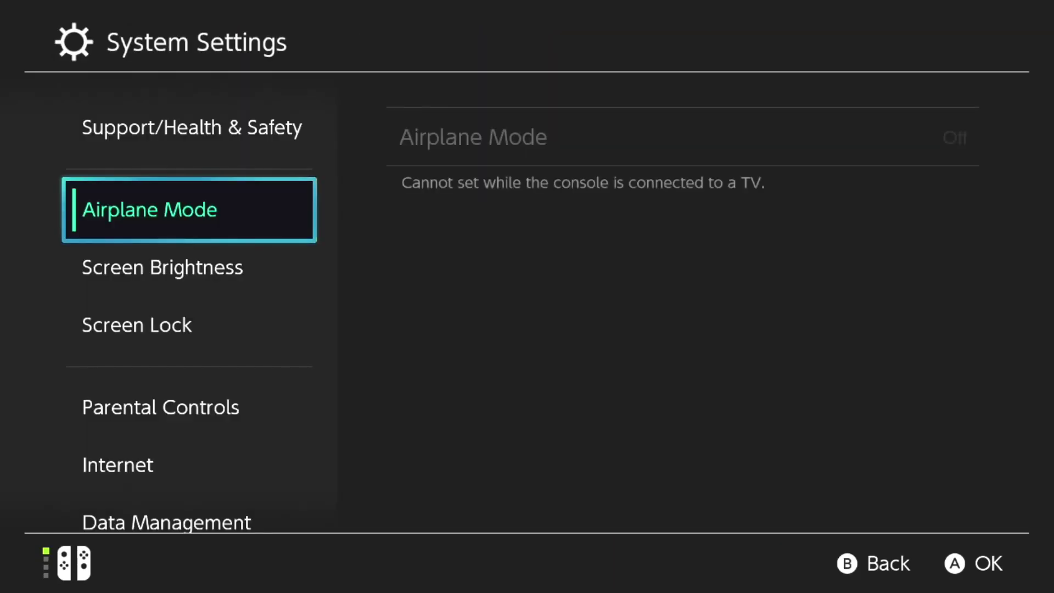
{"action": "key", "text": "Down"}
{"action": "key", "text": "Down"}
{"action": "key", "text": "Down"}
{"action": "key", "text": "Down"}
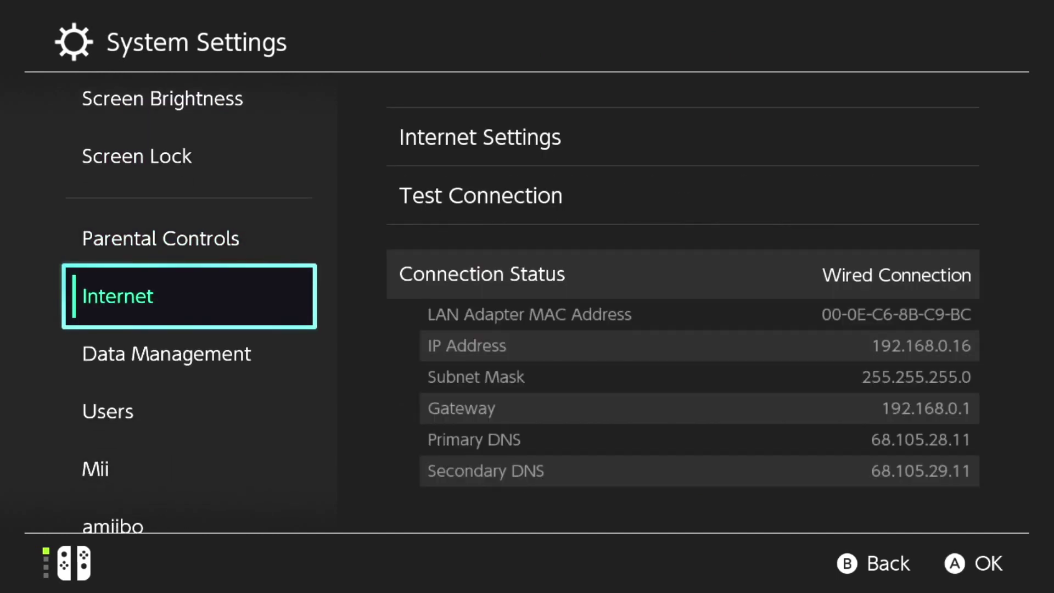
{"action": "key", "text": "Down"}
{"action": "key", "text": "Right"}
{"action": "key", "text": "Down"}
{"action": "key", "text": "Down"}
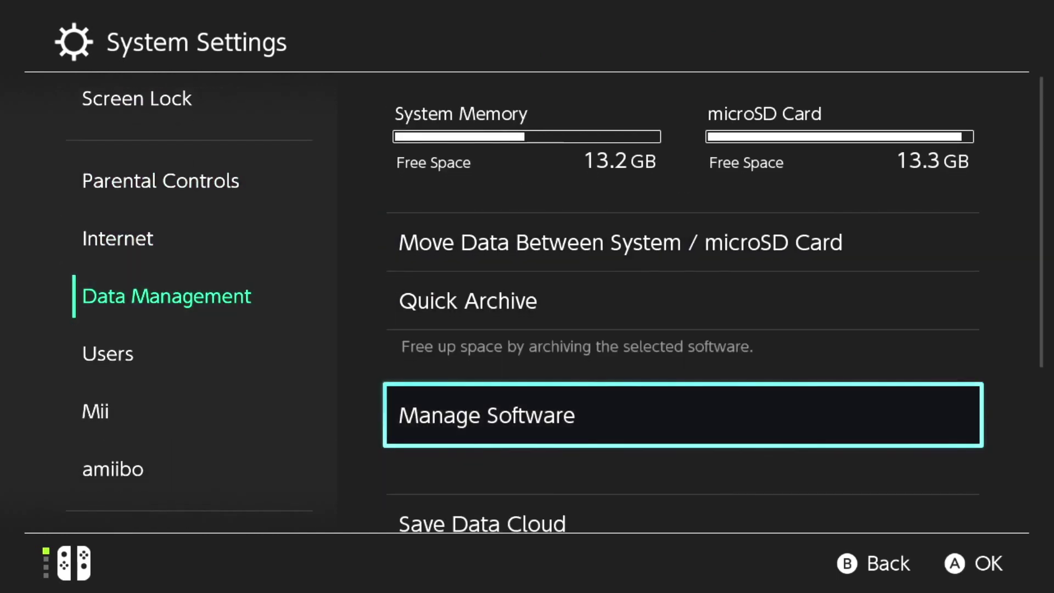
{"action": "key", "text": "Down"}
{"action": "key", "text": "Down"}
{"action": "key", "text": "Down"}
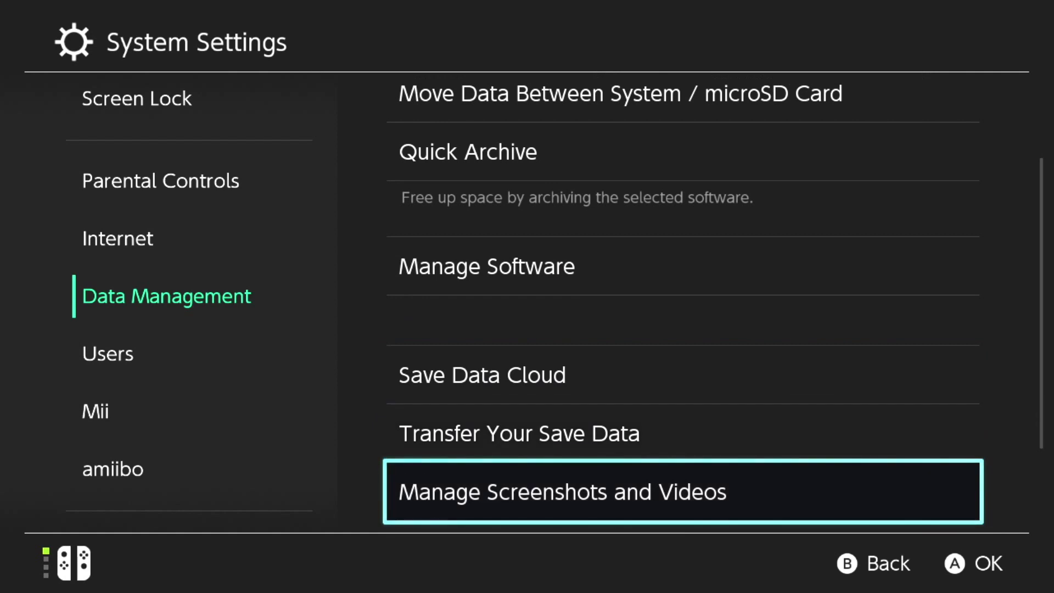
{"action": "key", "text": "Return"}
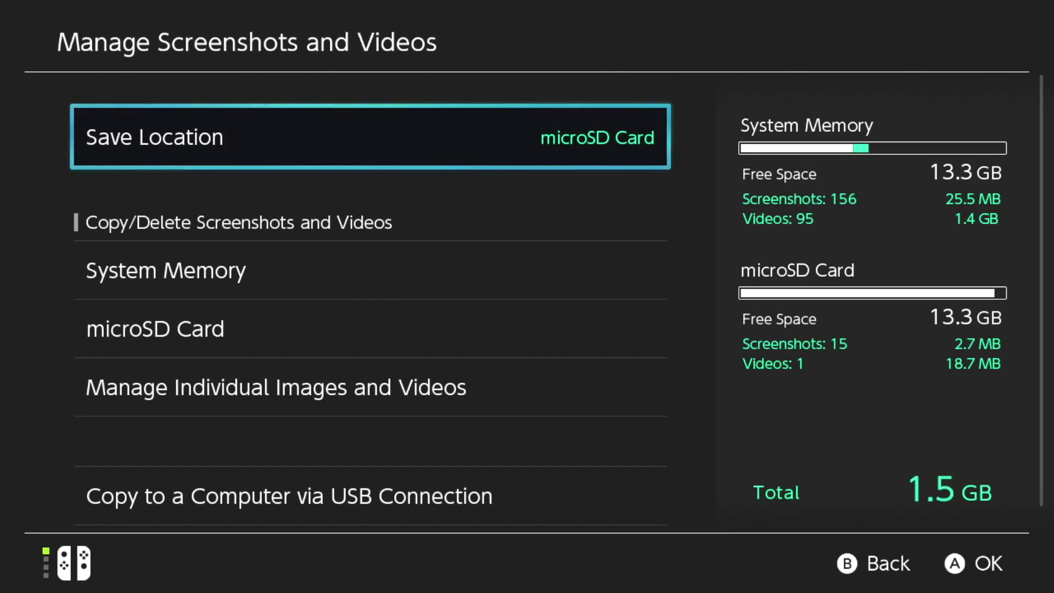
Copy all 16 microSD Card screenshots and videos to System Memory and confirm the success message.
{"action": "key", "text": "Down"}
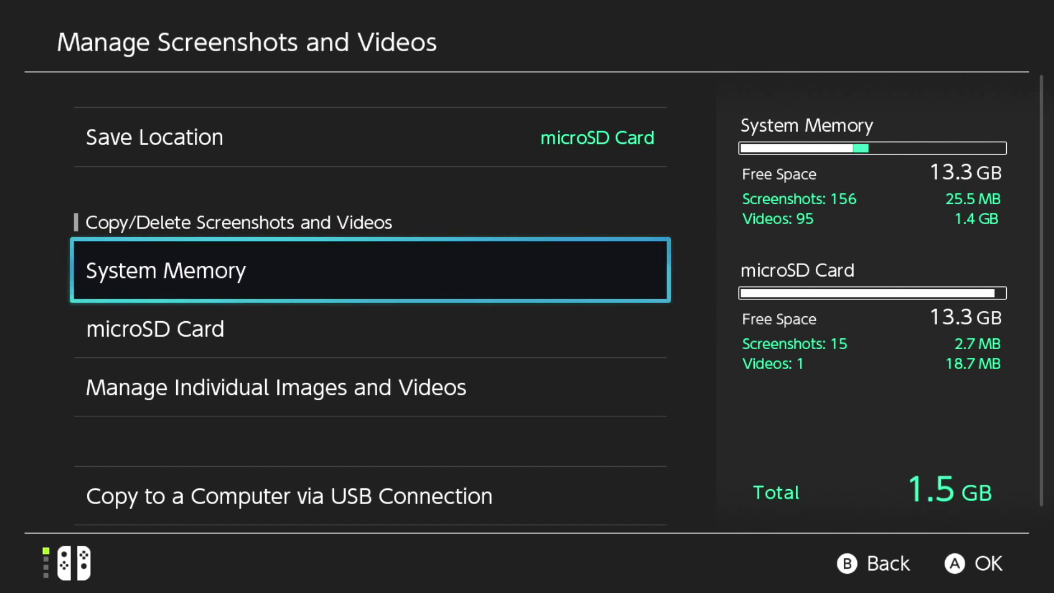
{"action": "key", "text": "Down"}
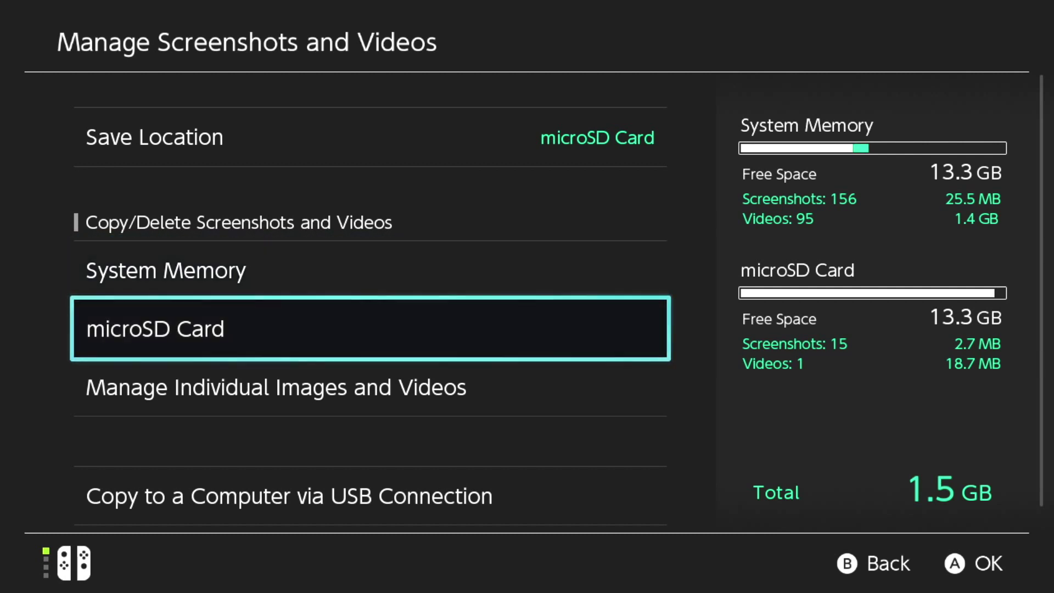
{"action": "key", "text": "Return"}
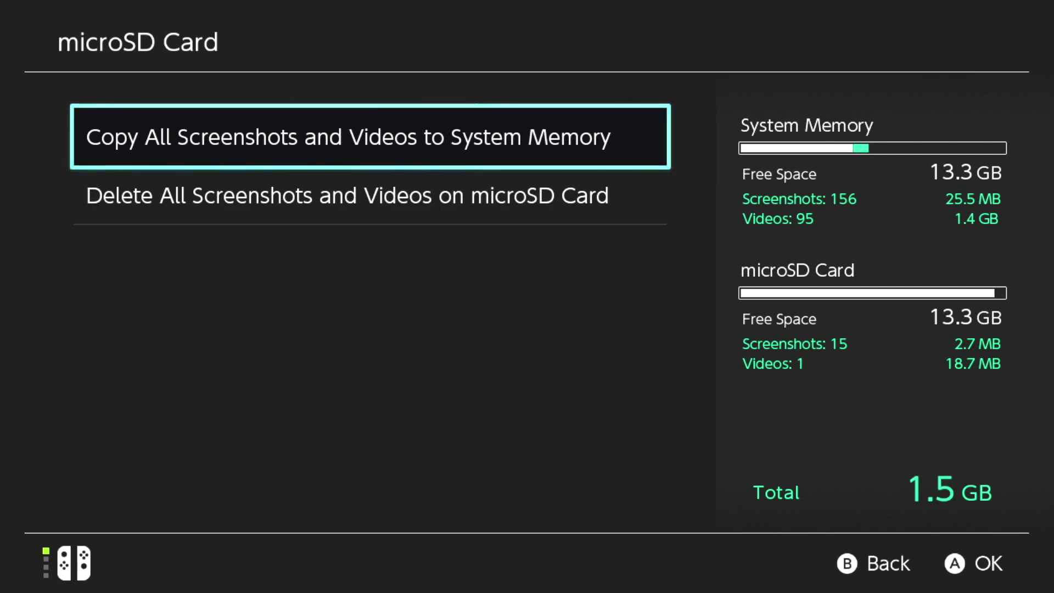
{"action": "key", "text": "Return"}
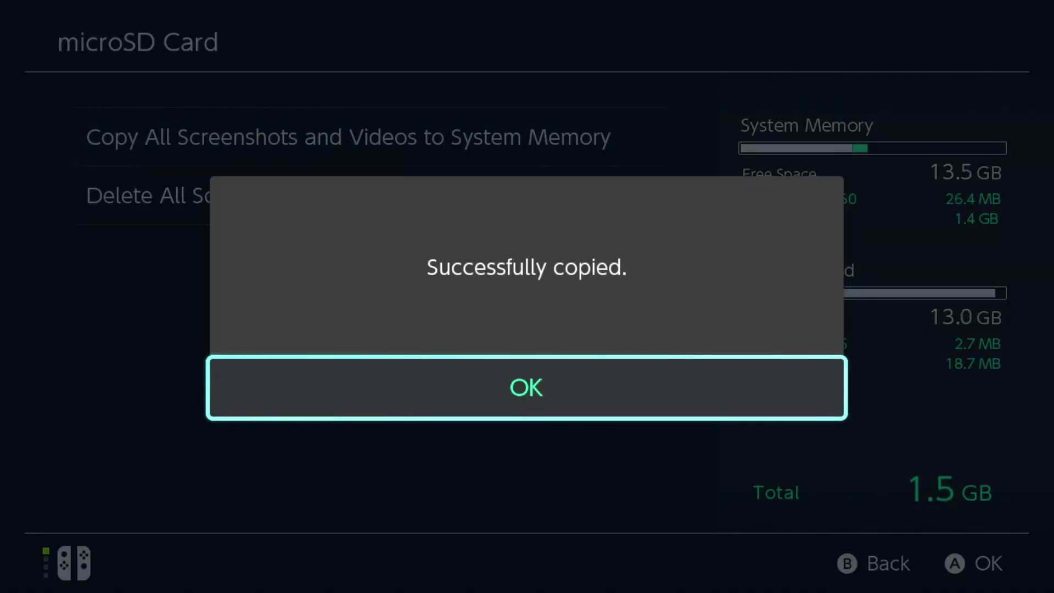
{"action": "key", "text": "Return"}
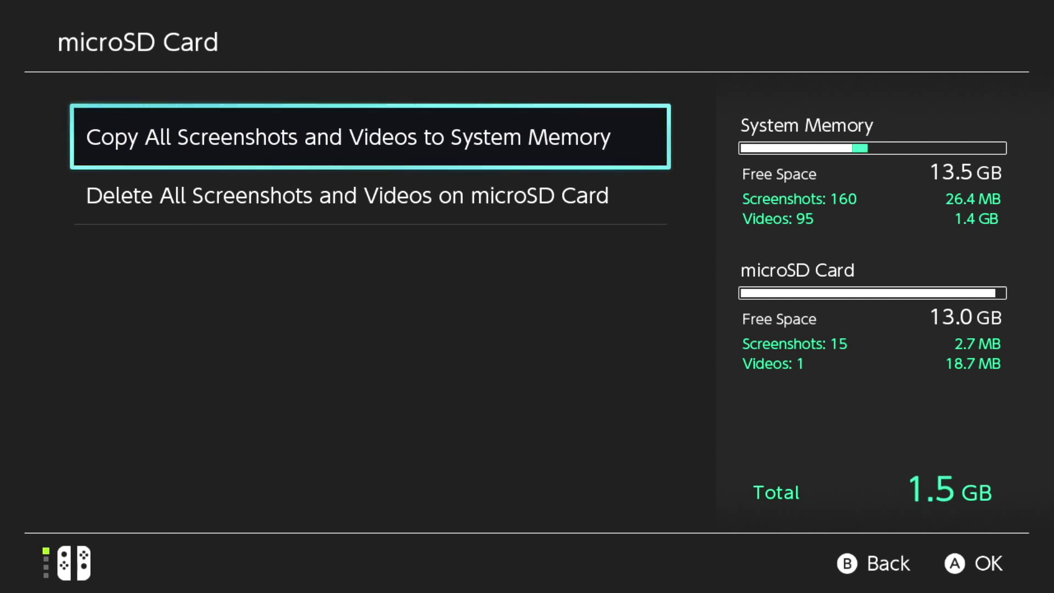
{"action": "key", "text": "Escape"}
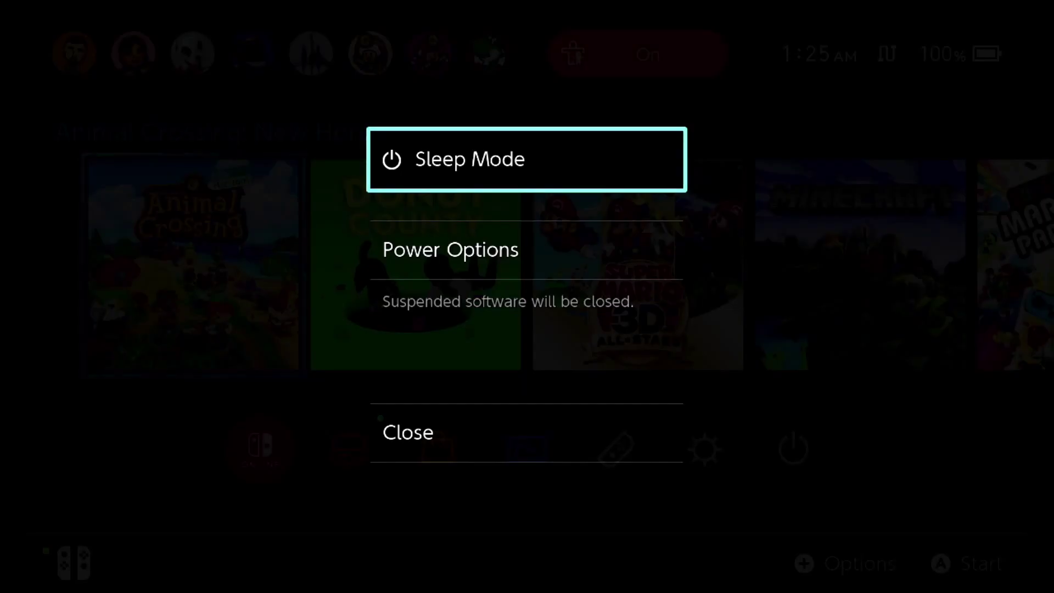
Return to Data Management > Manage Screenshots and Videos in System Settings.
{"action": "key", "text": "Return"}
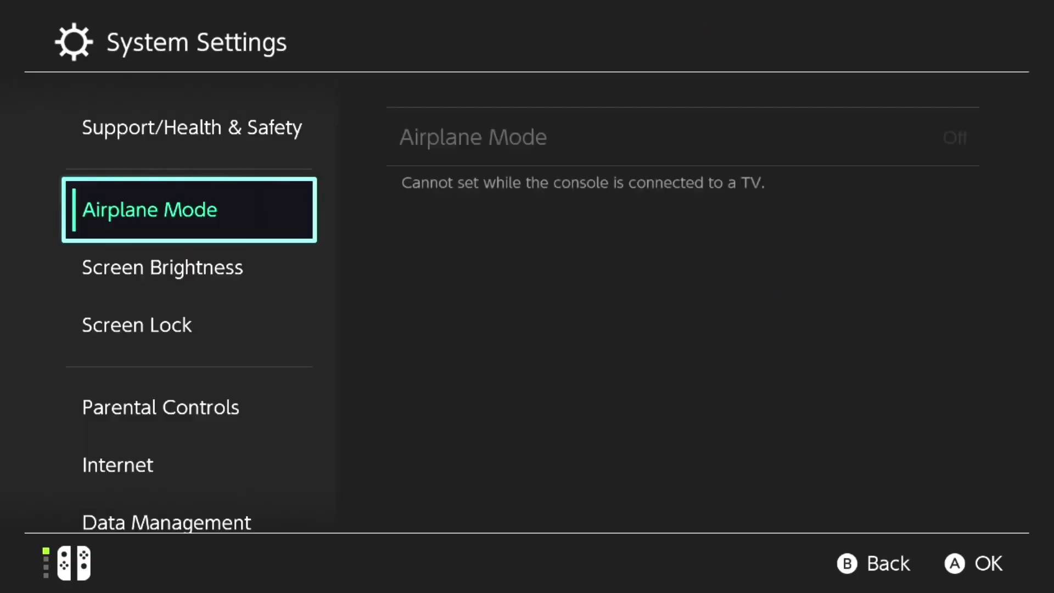
{"action": "key", "text": "Down"}
{"action": "key", "text": "Down"}
{"action": "key", "text": "Down"}
{"action": "key", "text": "Down"}
{"action": "key", "text": "Down"}
{"action": "key", "text": "Right"}
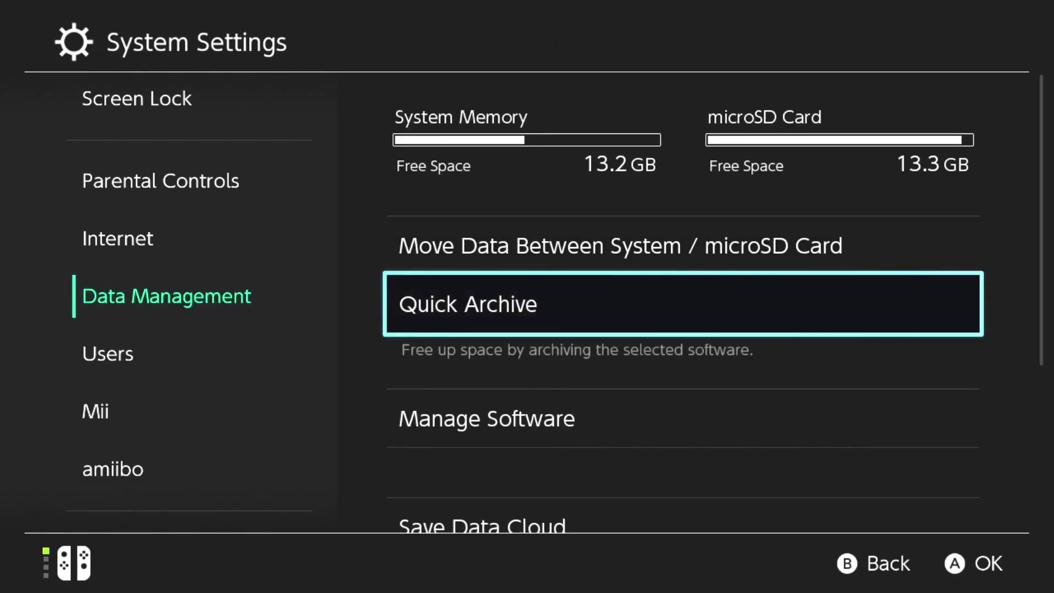
{"action": "key", "text": "Down"}
{"action": "key", "text": "Down"}
Start copying all System Memory screenshots and videos to the microSD Card.
{"action": "key", "text": "Down"}
{"action": "key", "text": "Down"}
{"action": "key", "text": "Return"}
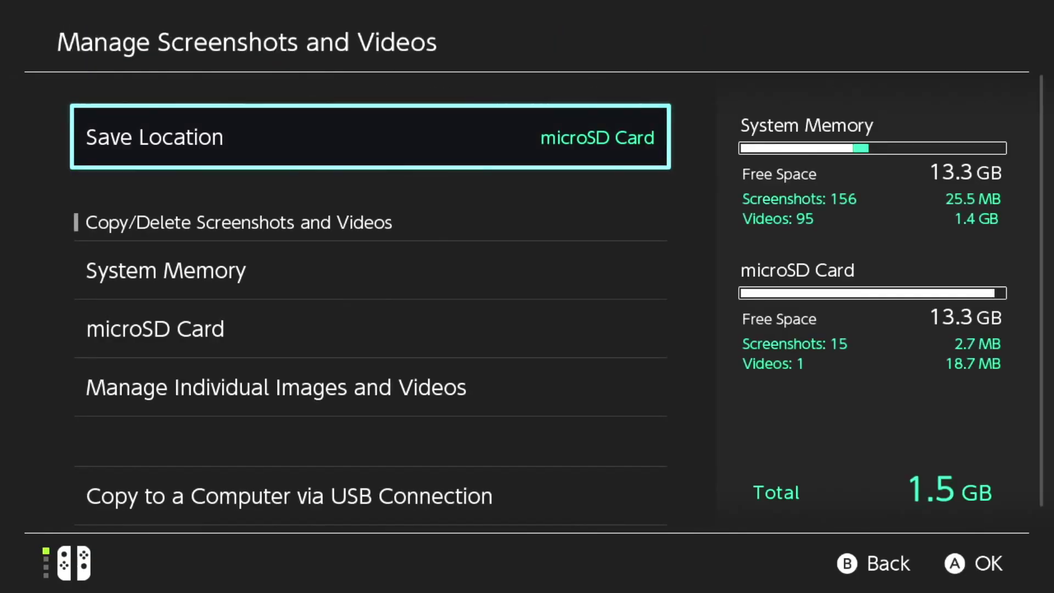
{"action": "key", "text": "Down"}
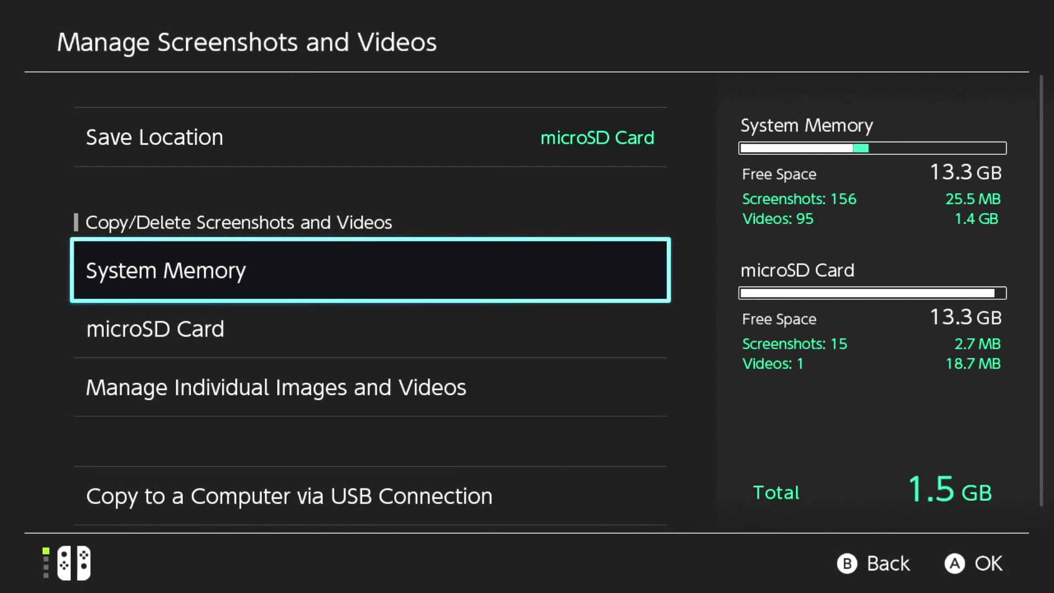
{"action": "key", "text": "Return"}
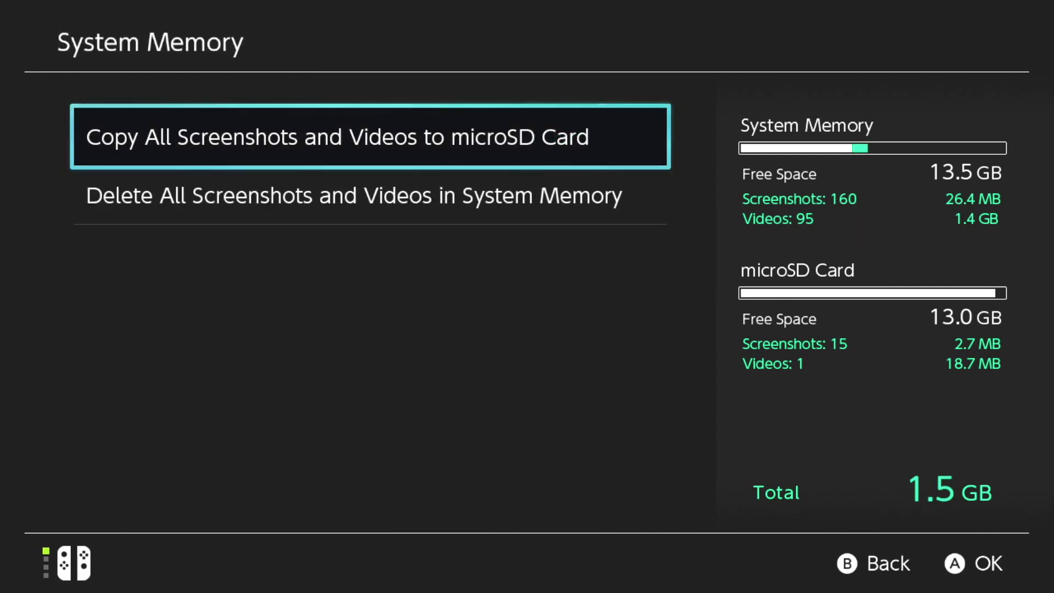
{"action": "key", "text": "Return"}
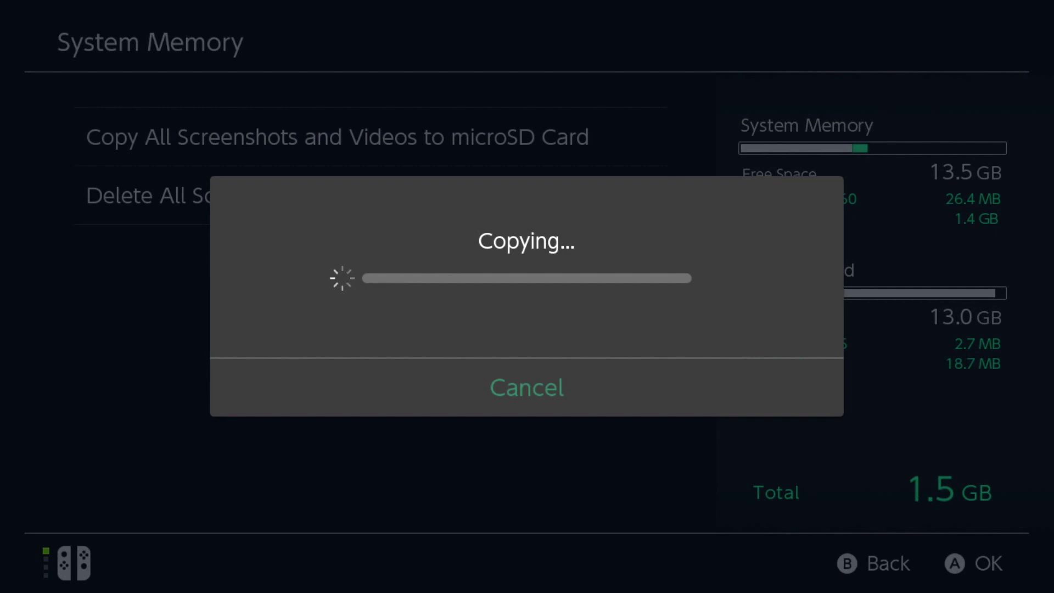